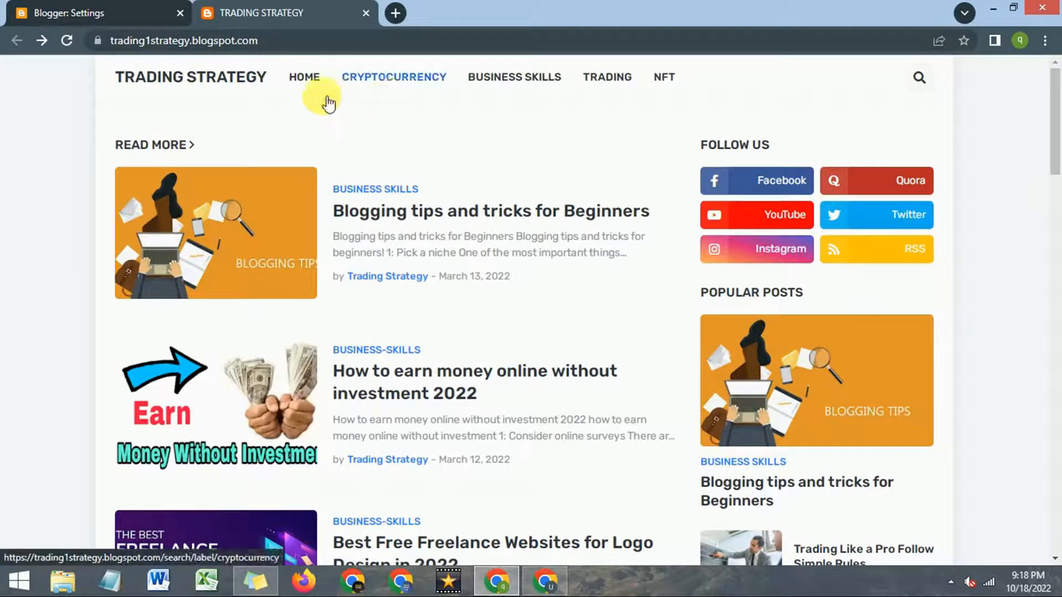
# - Compare the TRADING STRATEGY site with the Freelance Tips site and the posts list in the Freelance Tips dashboard
pyautogui.scroll(-3, 325, 161)
pyautogui.scroll(3, 324, 166)
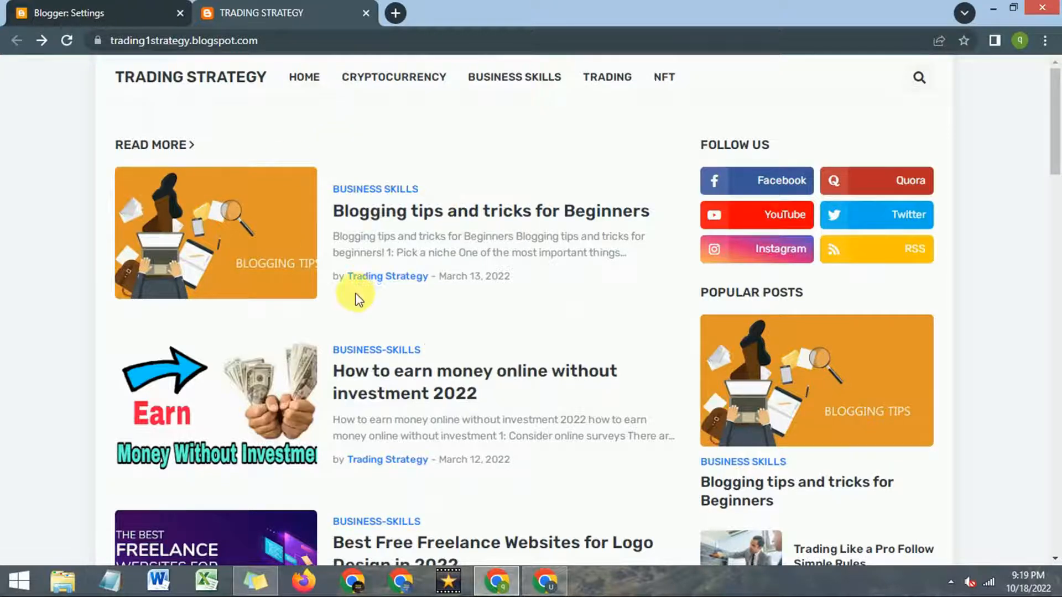
pyautogui.click(545, 581)
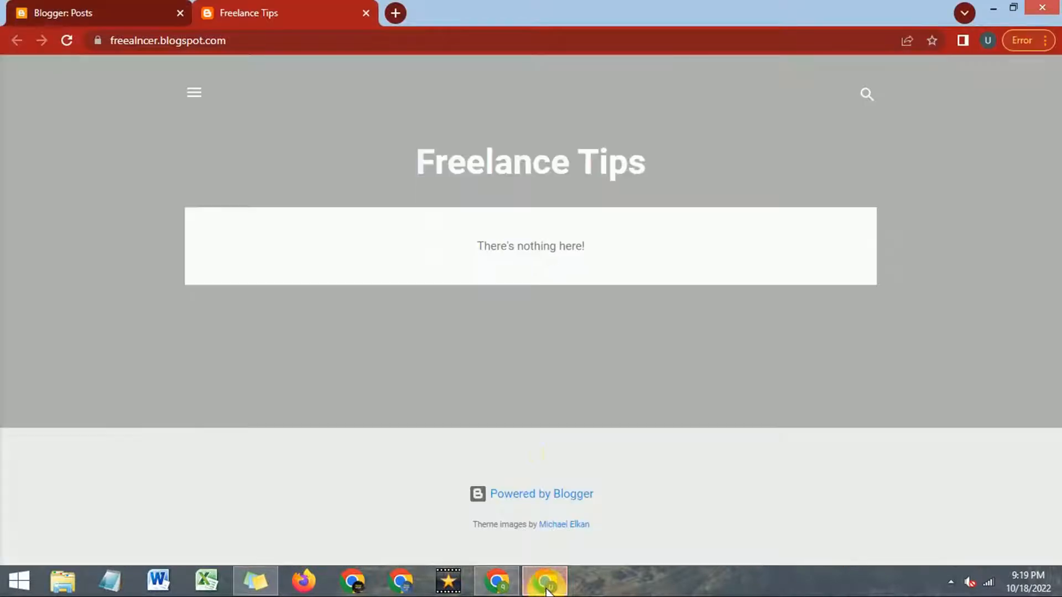
pyautogui.click(147, 12)
pyautogui.click(279, 10)
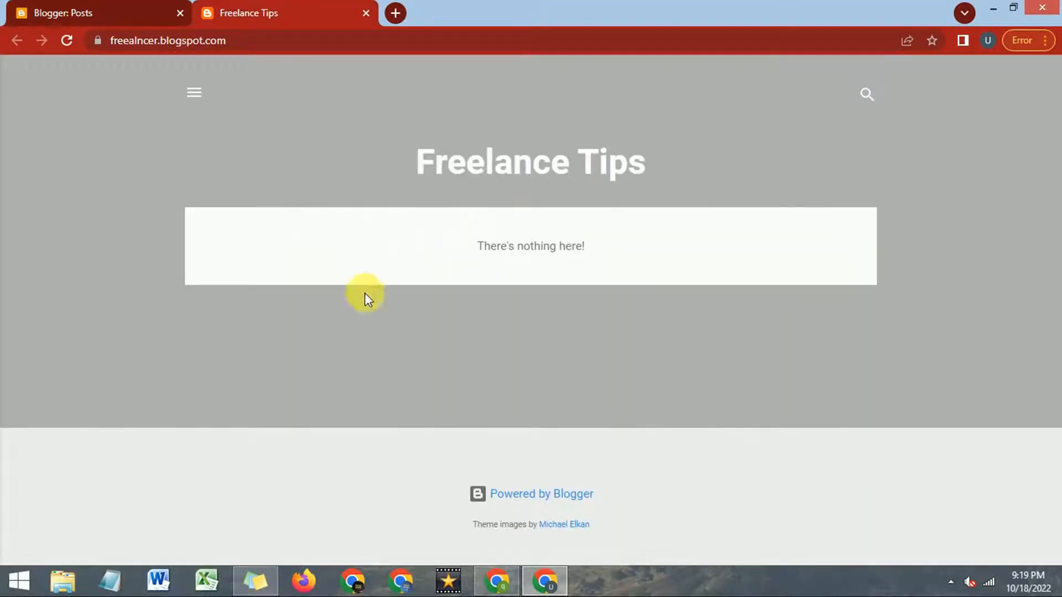
pyautogui.click(144, 7)
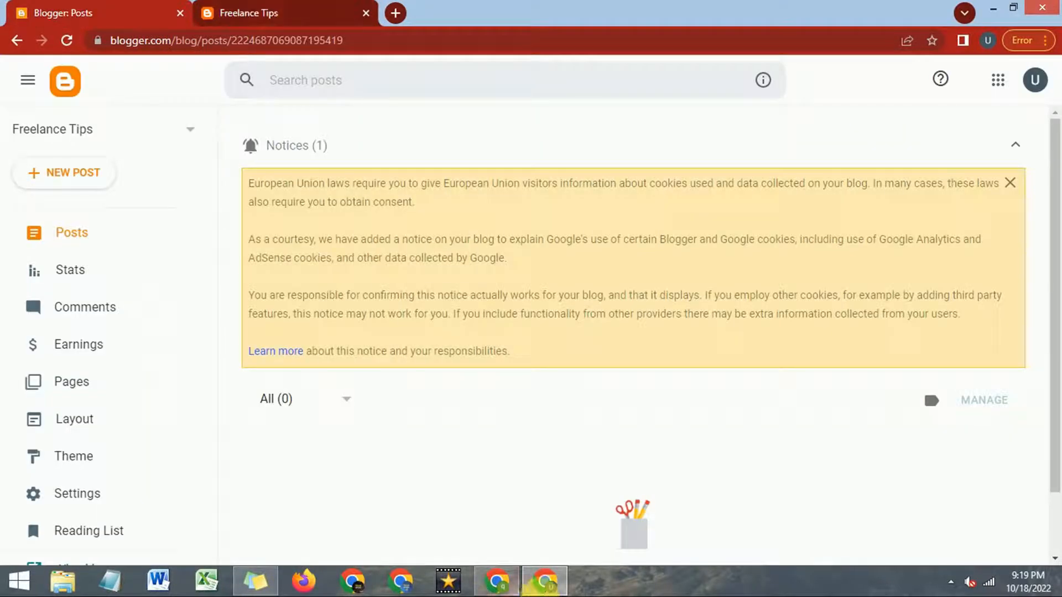
pyautogui.click(500, 592)
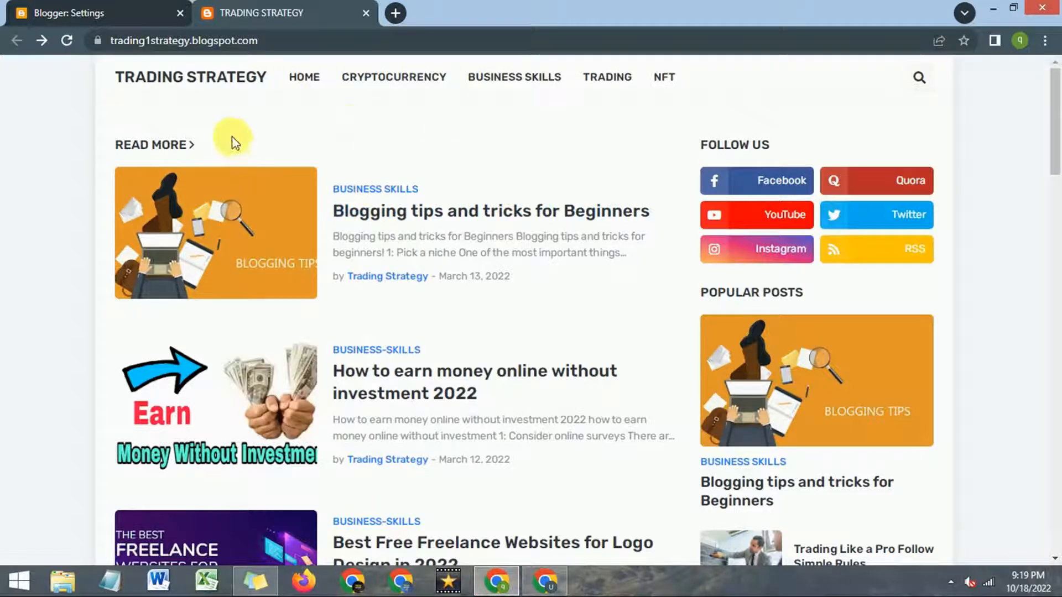
pyautogui.click(535, 592)
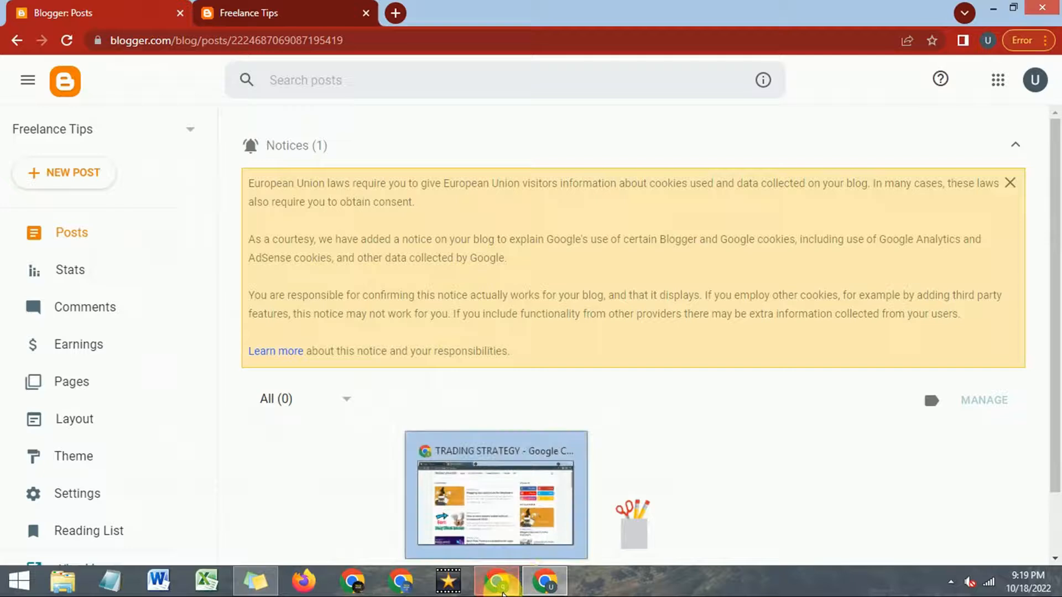
pyautogui.click(319, 8)
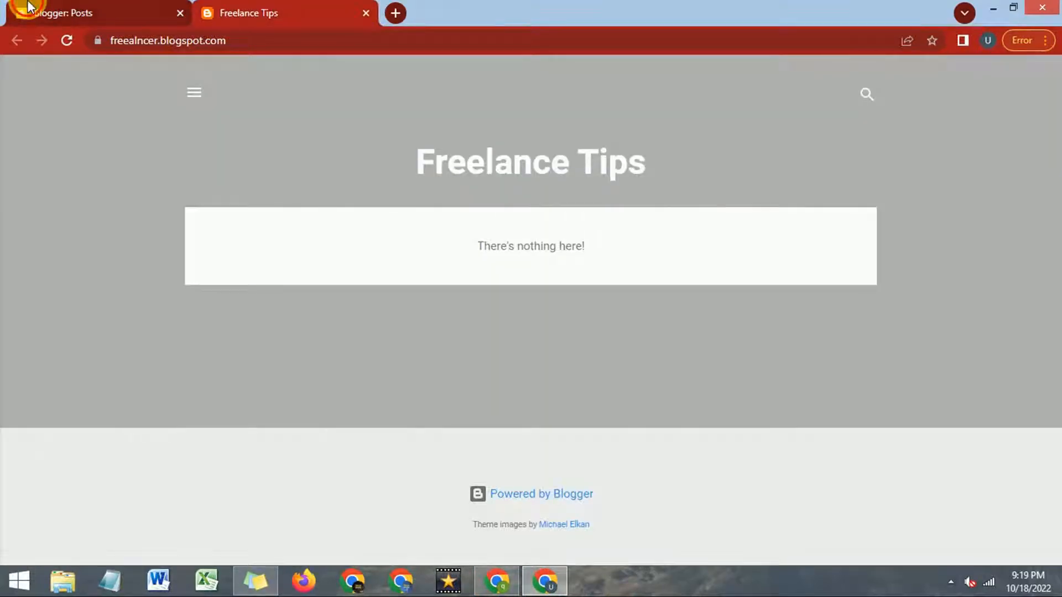
pyautogui.click(27, 7)
pyautogui.click(316, 10)
pyautogui.click(83, 12)
pyautogui.scroll(-1, 401, 275)
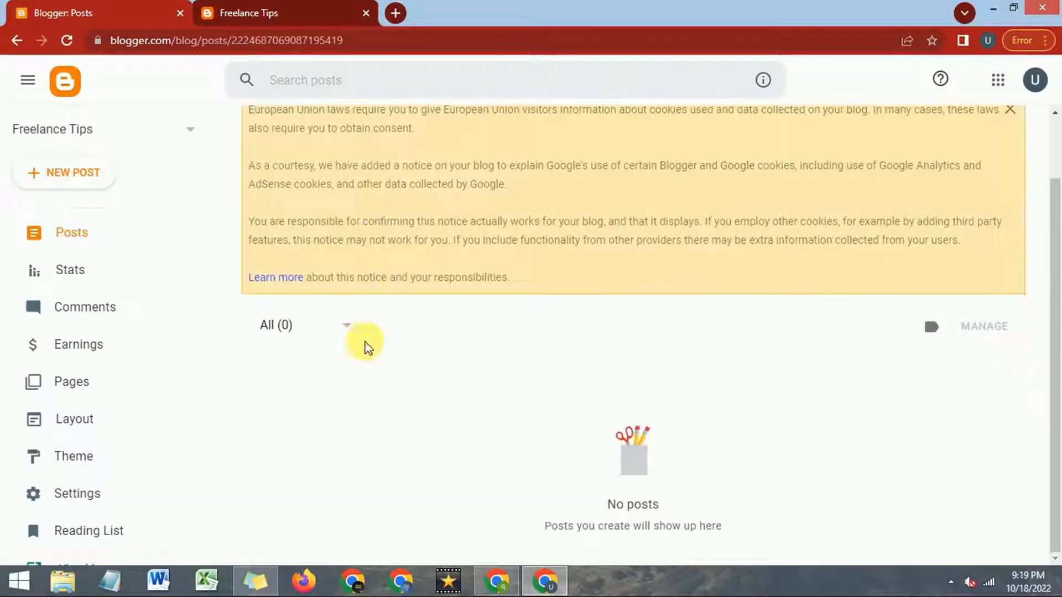
# - Switch to the TRADING STRATEGY blog's Blogger dashboard and review its list of posts
pyautogui.hotkey('alt', 'Tab')
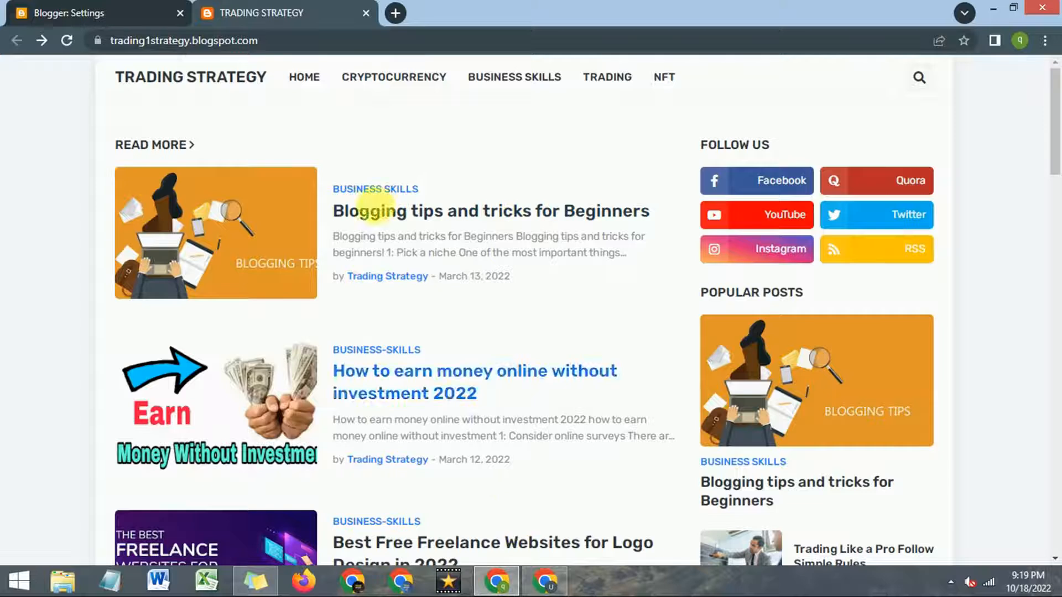
pyautogui.click(138, 6)
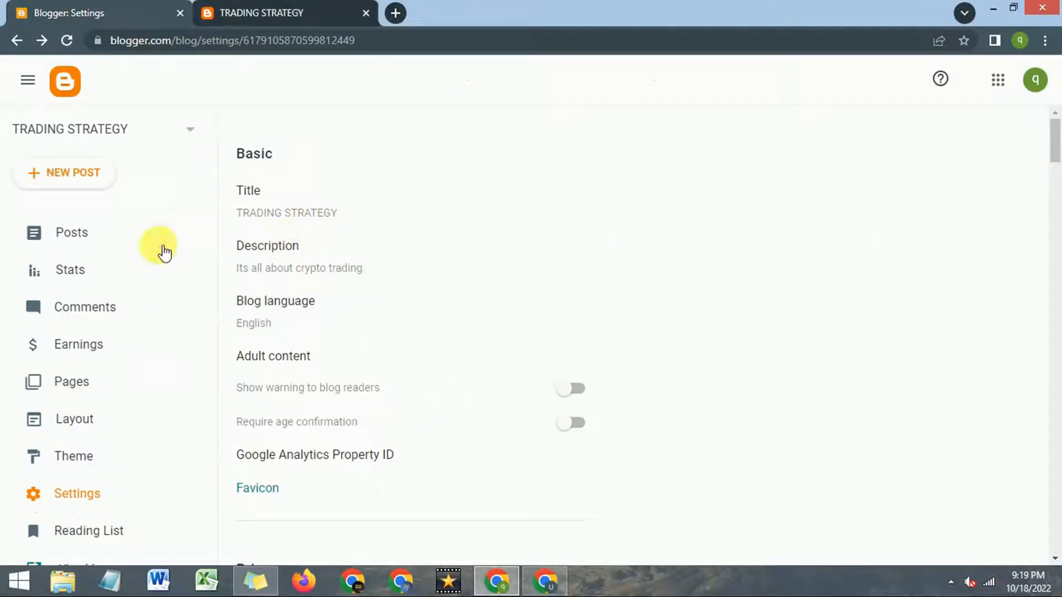
pyautogui.click(92, 237)
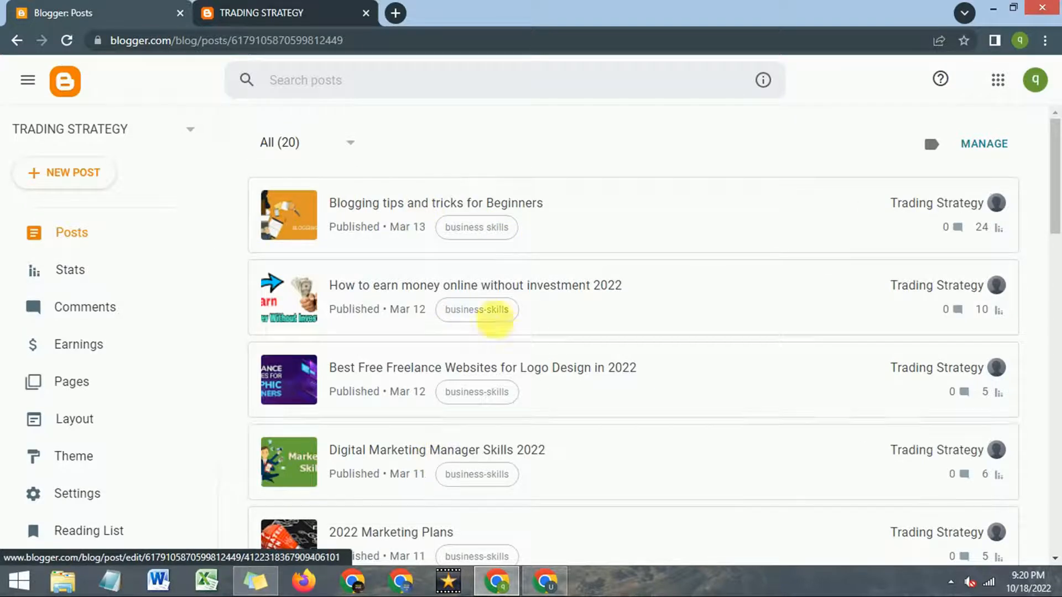
pyautogui.click(546, 580)
pyautogui.click(546, 580)
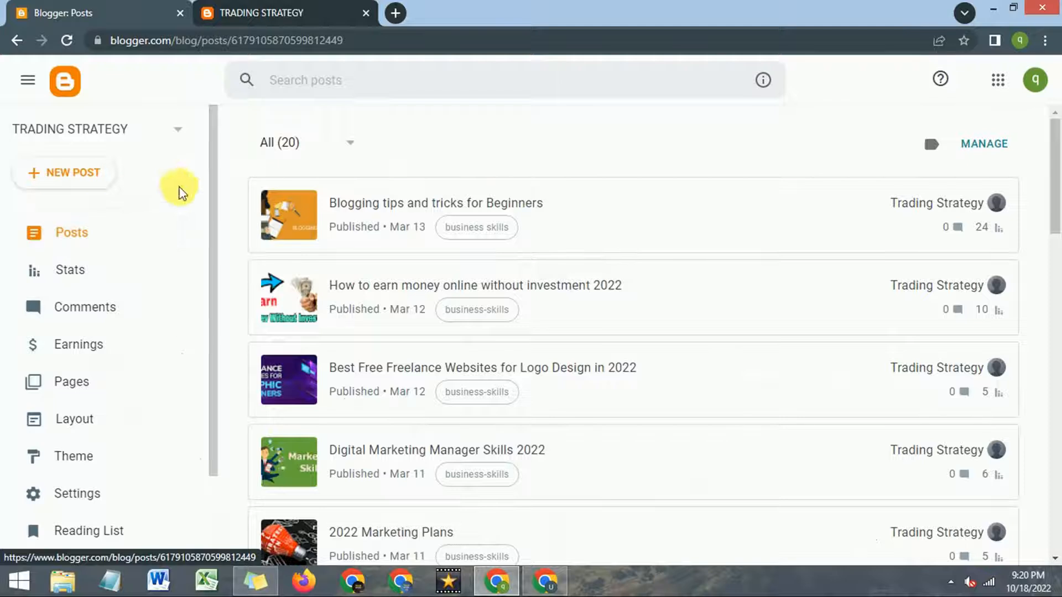
# - Download a content backup of the TRADING STRATEGY blog from the Manage Blog section of its settings
pyautogui.click(84, 499)
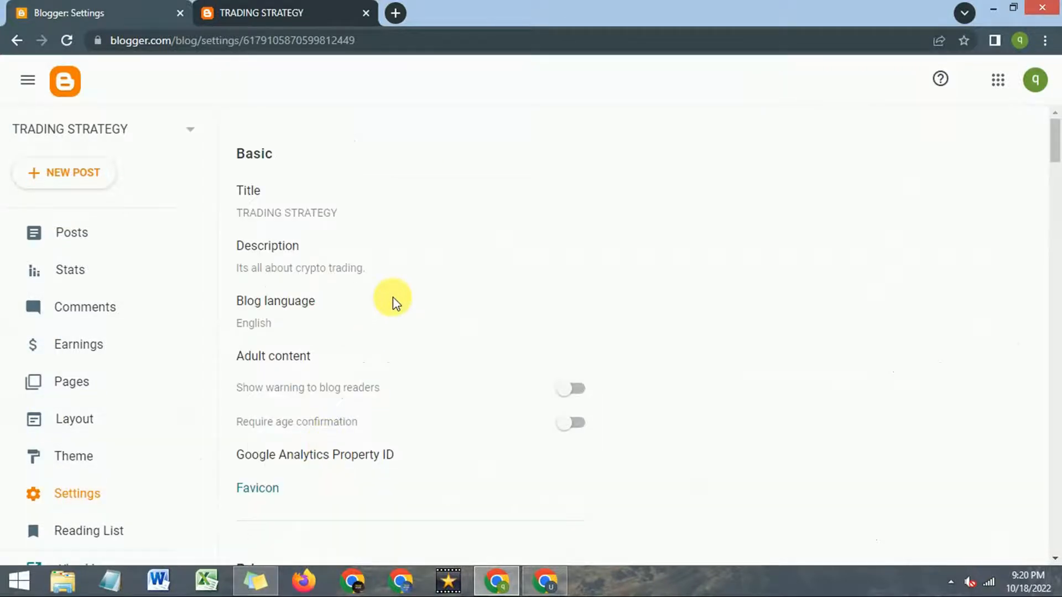
pyautogui.scroll(-20, 392, 298)
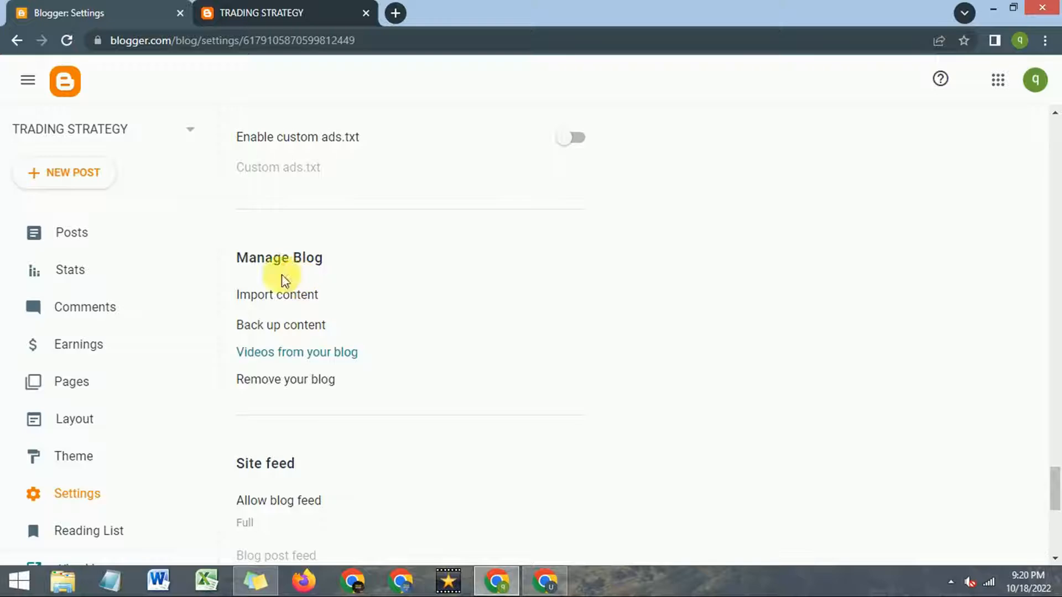
pyautogui.click(286, 331)
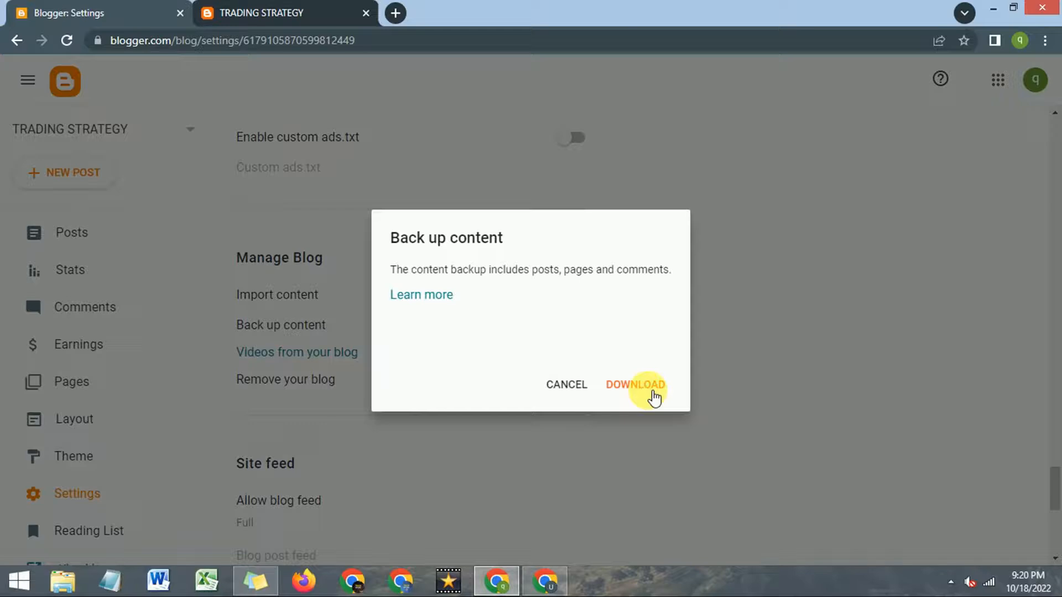
pyautogui.click(652, 395)
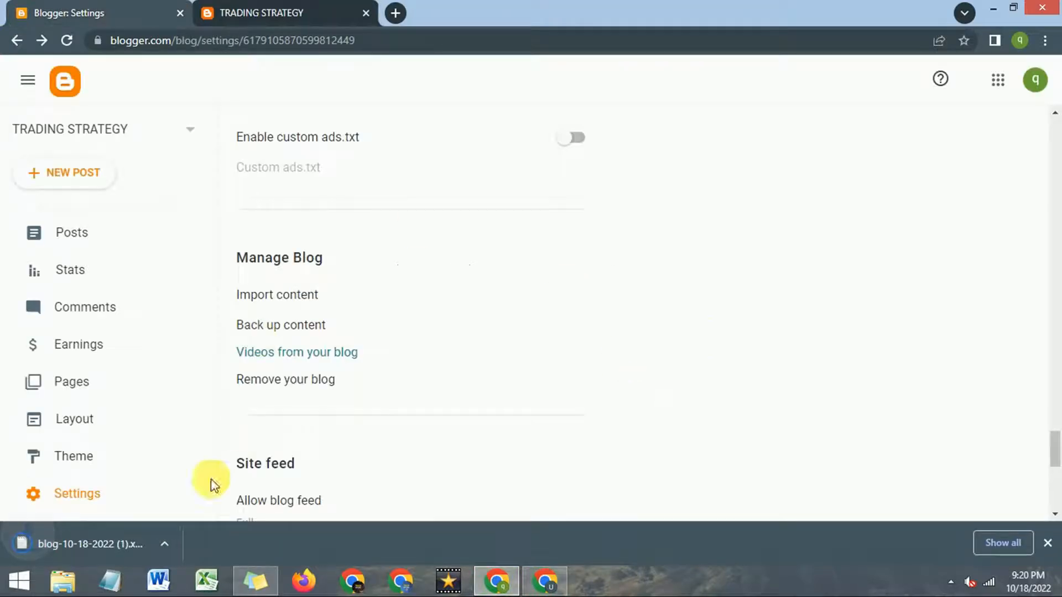
# - Show the downloaded backup file blog-10-18-2022 (1).xml in its folder, then return to the TRADING STRATEGY blog settings
pyautogui.click(165, 545)
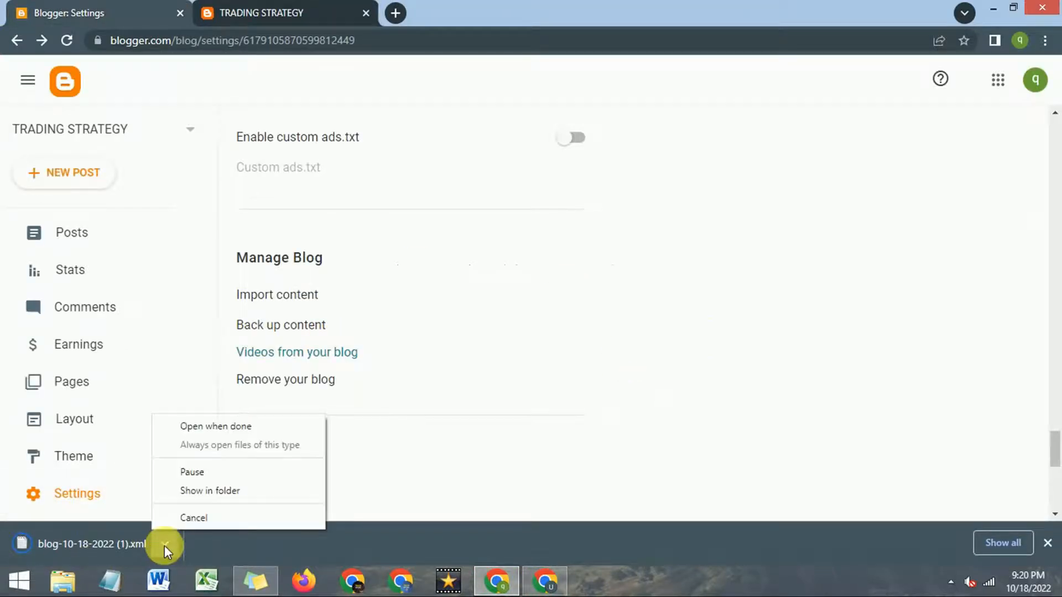
pyautogui.click(211, 491)
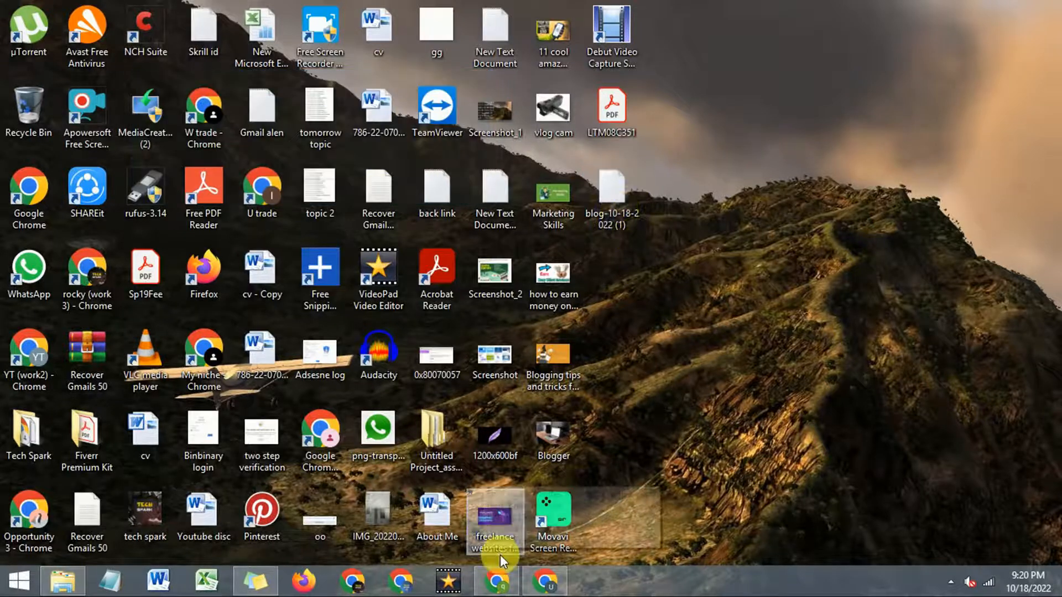
pyautogui.click(497, 581)
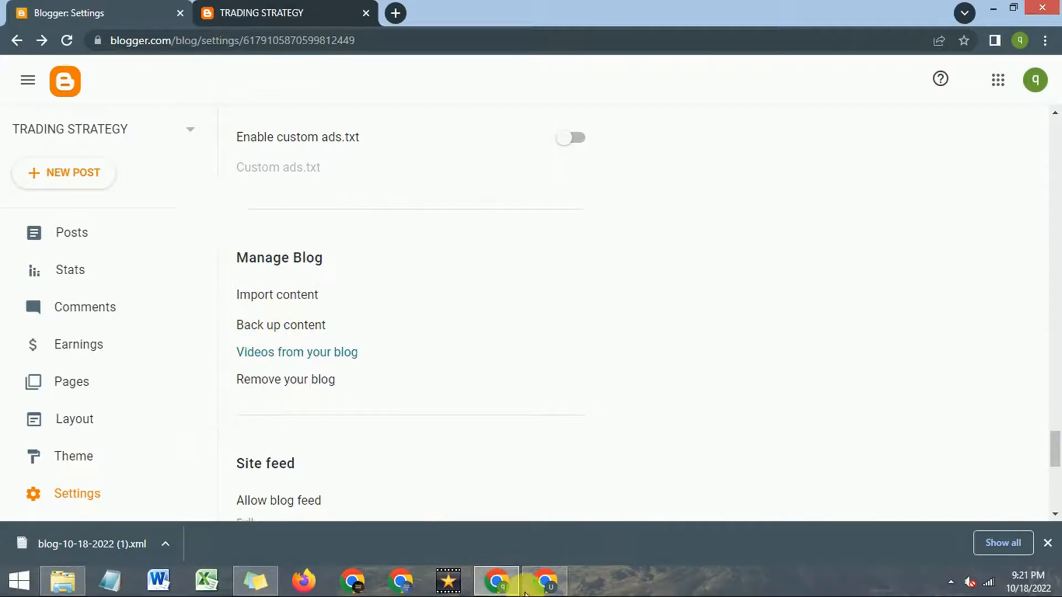
# - Switch to the Freelance Tips blog and import the backup file blog-10-18-2022 from Downloads through the Manage Blog section of its settings
pyautogui.click(539, 578)
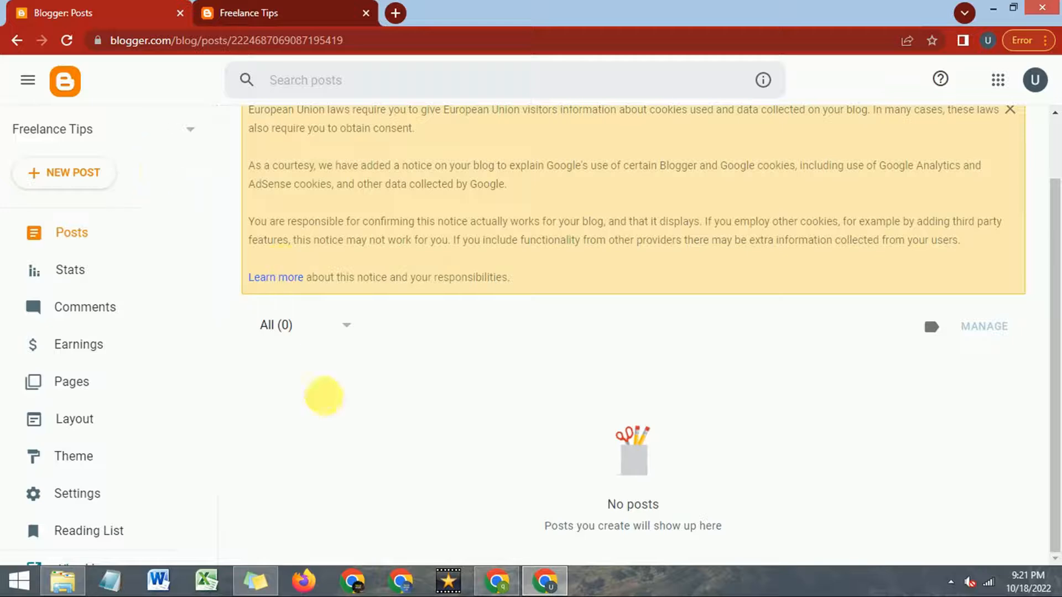
pyautogui.click(308, 11)
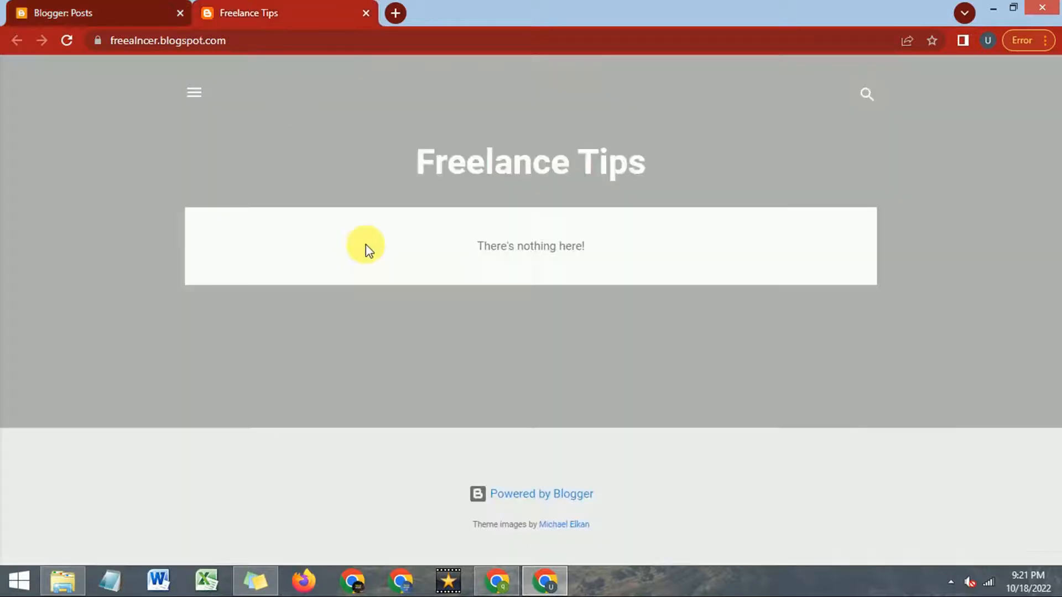
pyautogui.click(96, 8)
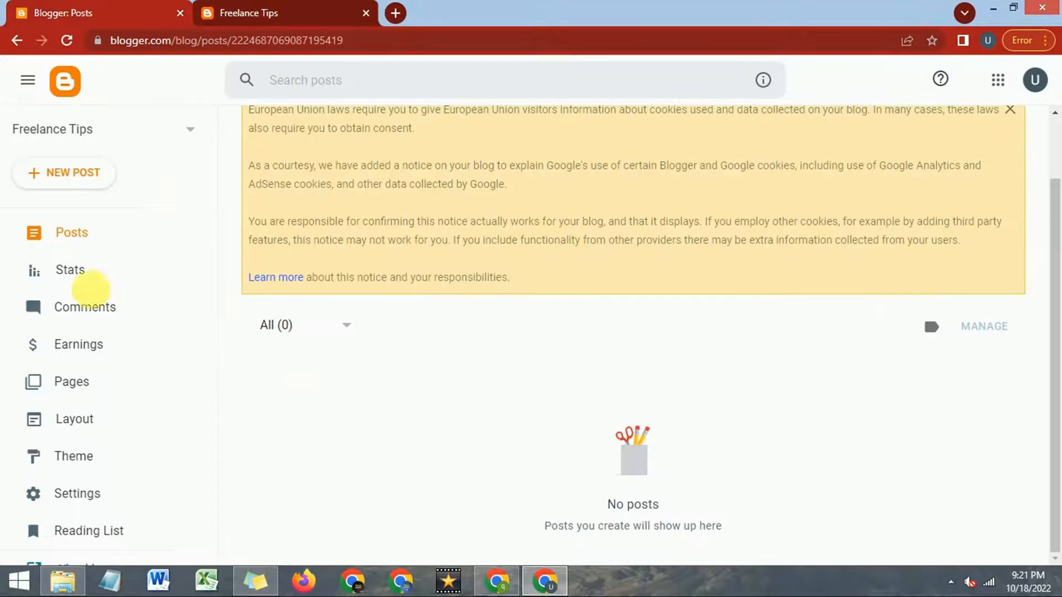
pyautogui.click(88, 496)
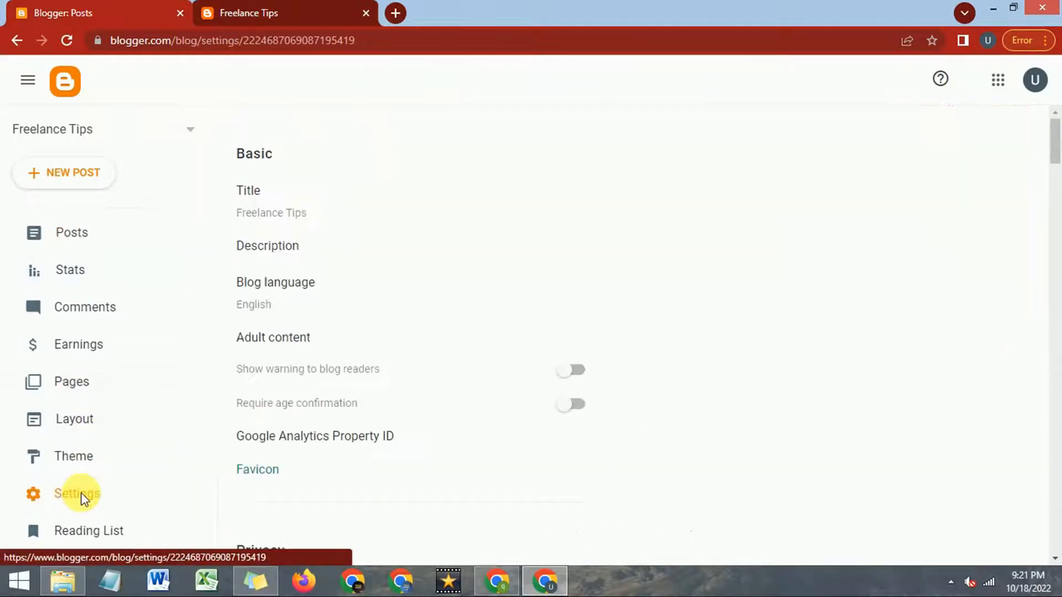
pyautogui.scroll(-20, 364, 307)
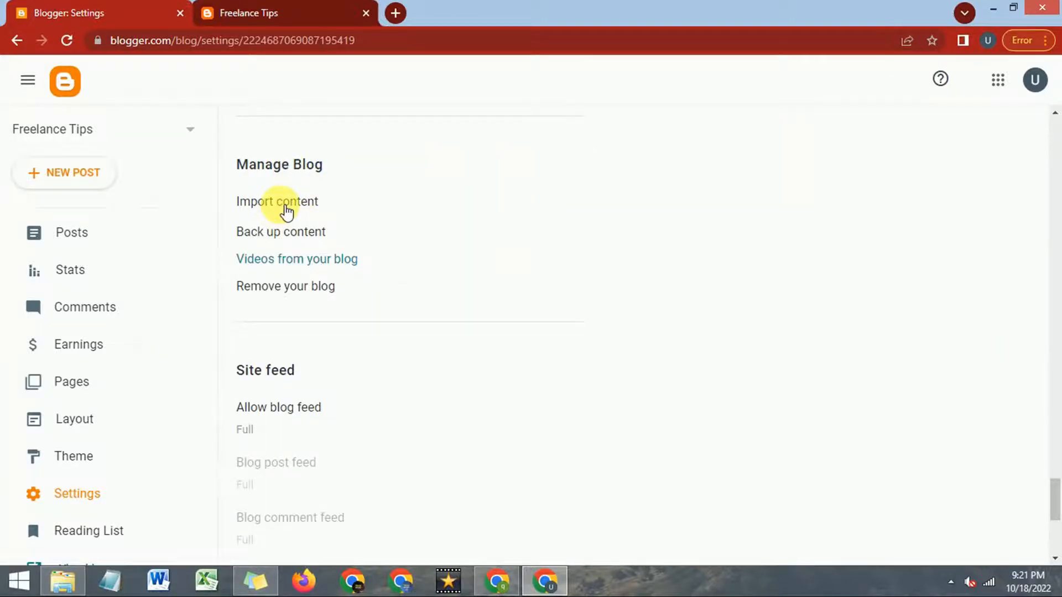
pyautogui.click(281, 206)
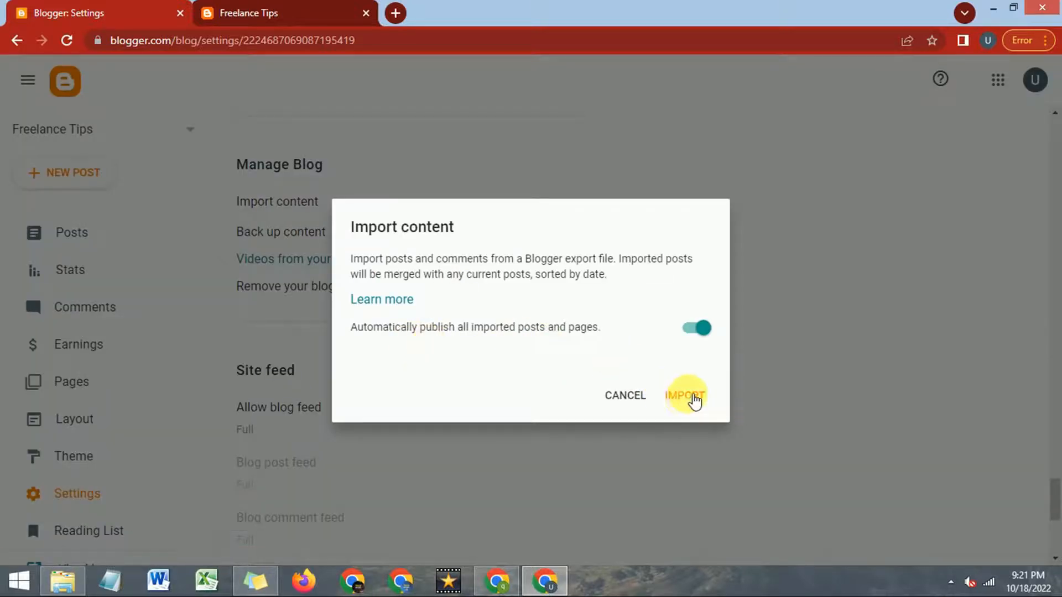
pyautogui.click(694, 399)
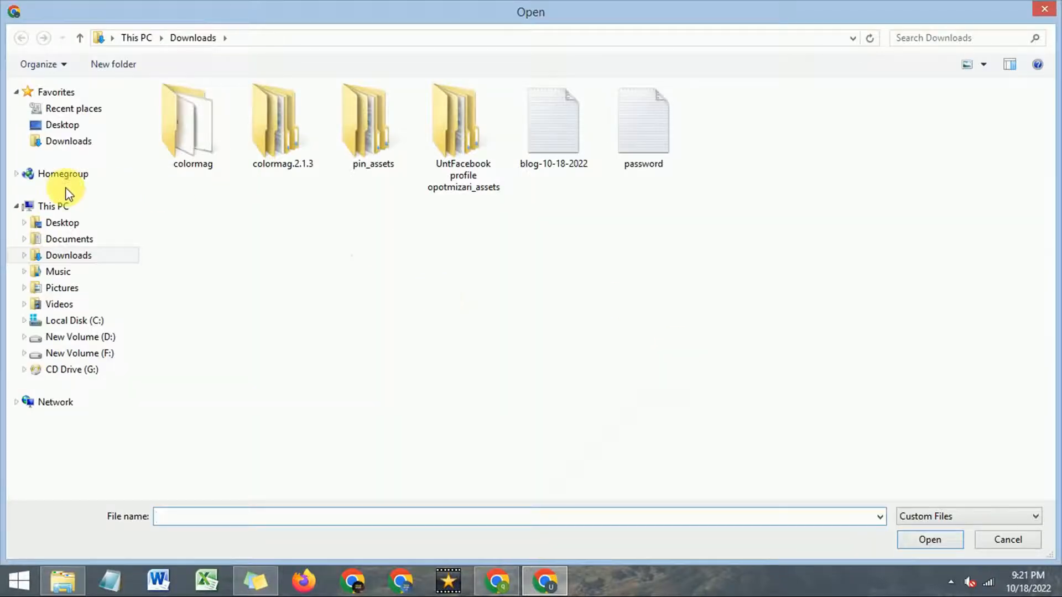
pyautogui.click(560, 146)
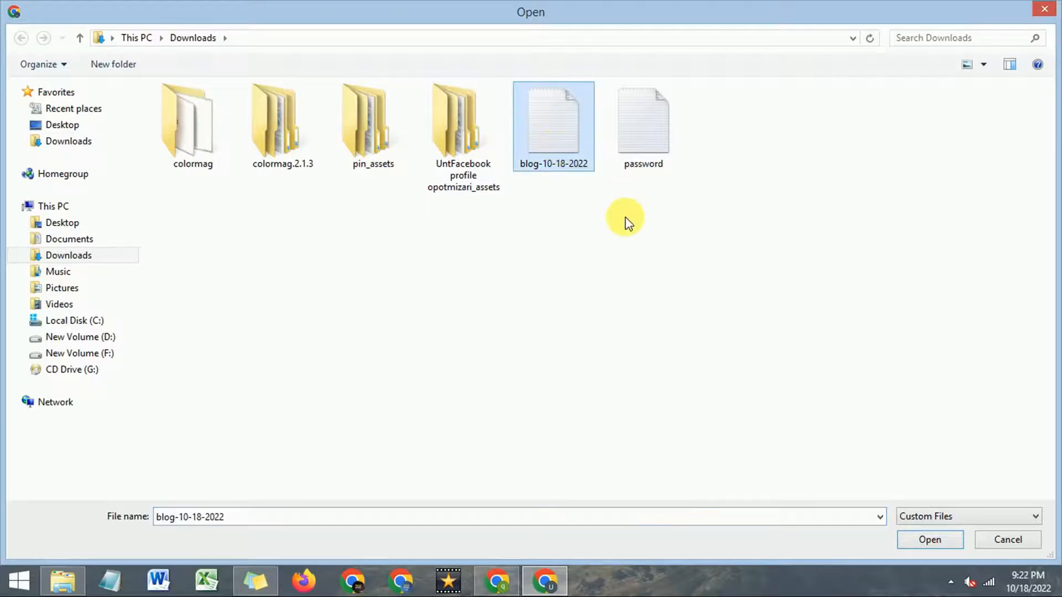
pyautogui.click(930, 541)
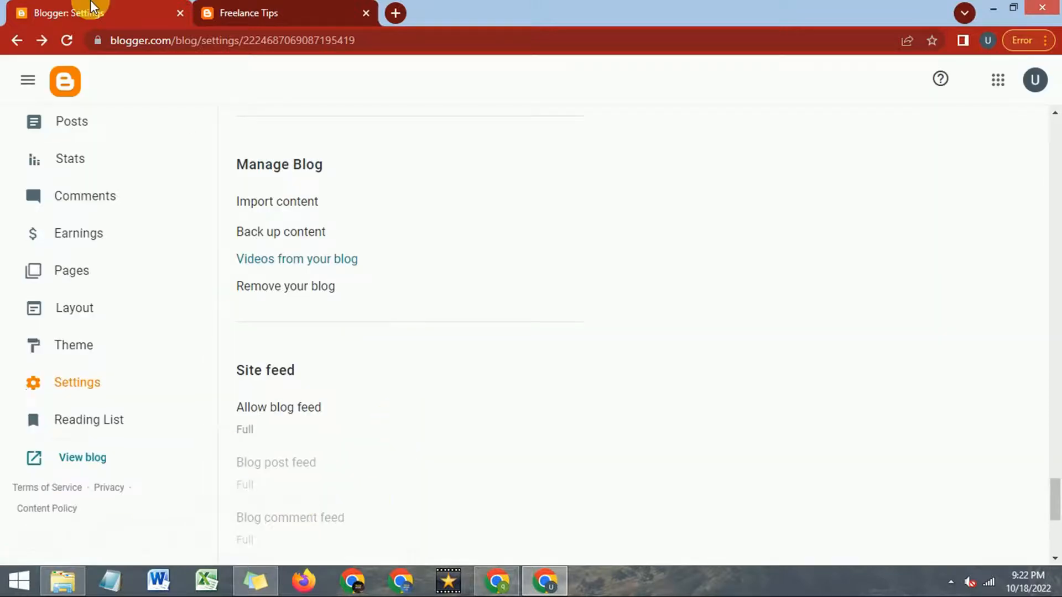
# - Reload the Freelance Tips site and look through the imported posts on its home page
pyautogui.click(267, 11)
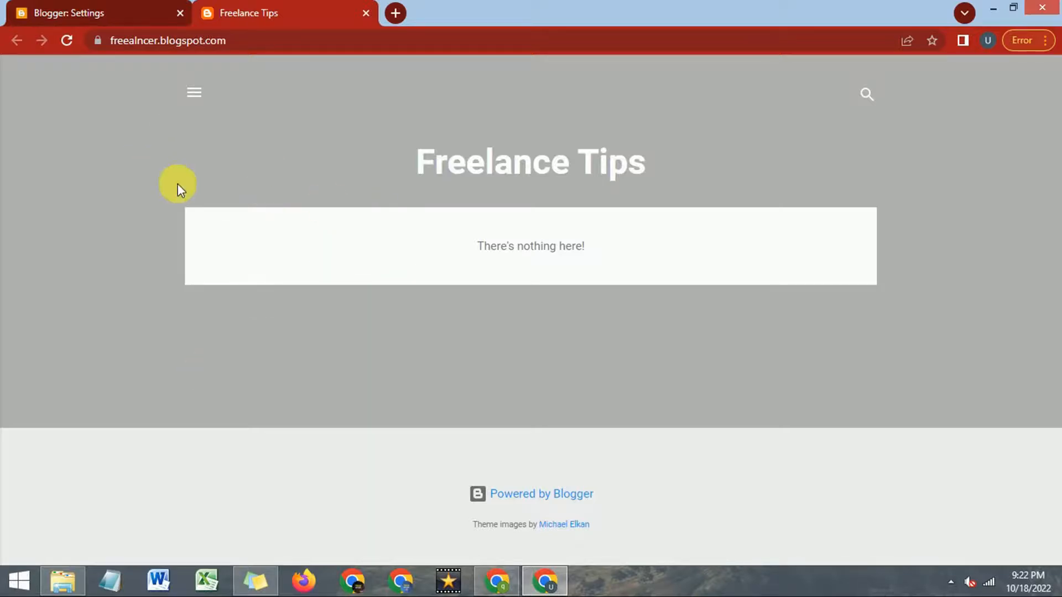
pyautogui.click(66, 41)
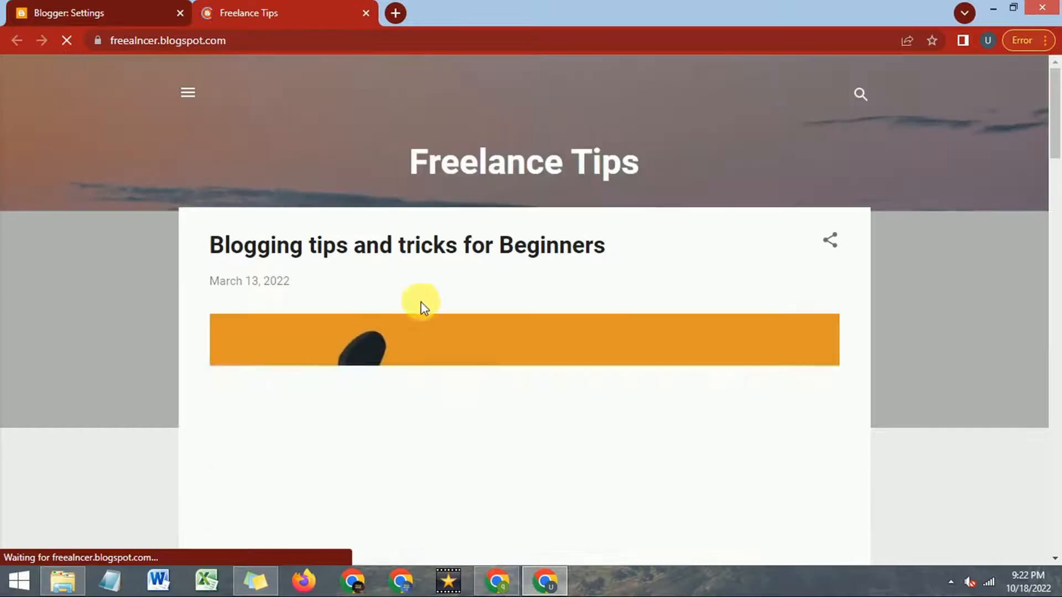
pyautogui.scroll(-8, 369, 277)
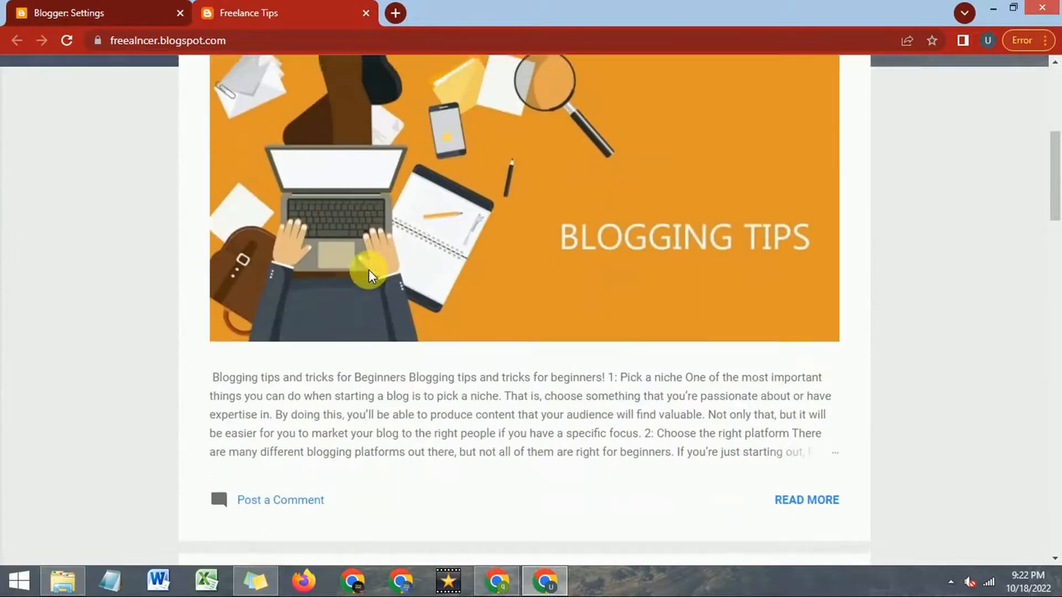
pyautogui.scroll(-1, 367, 275)
pyautogui.scroll(10, 367, 275)
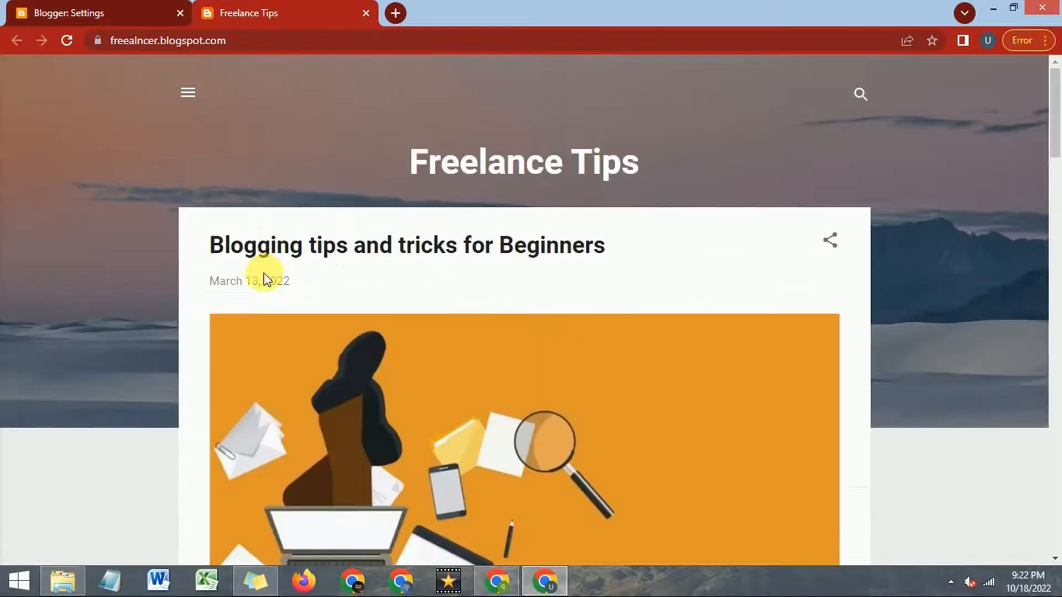
pyautogui.scroll(-5, 431, 258)
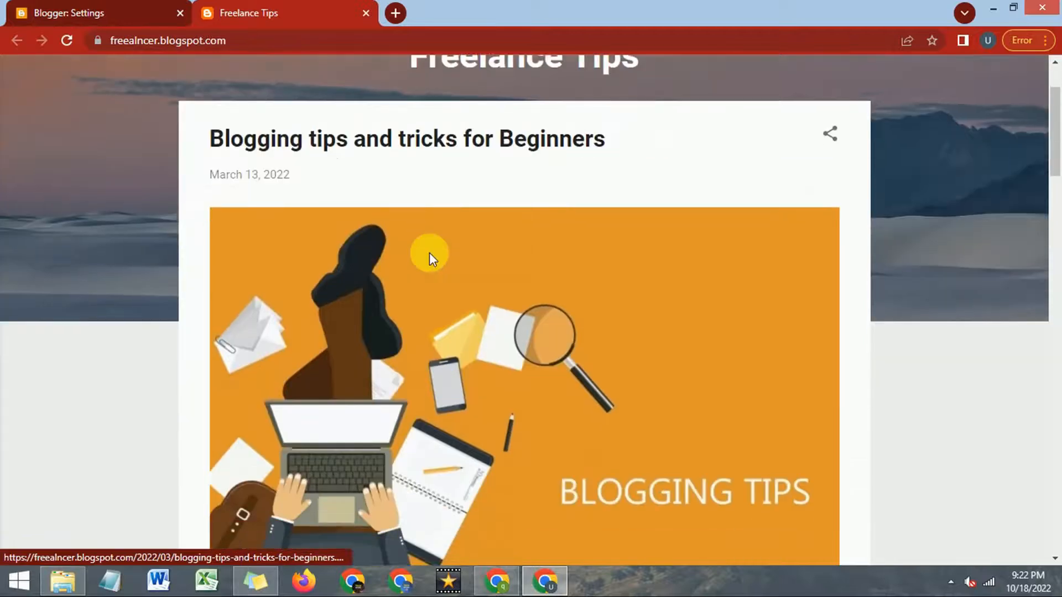
pyautogui.scroll(-8, 432, 255)
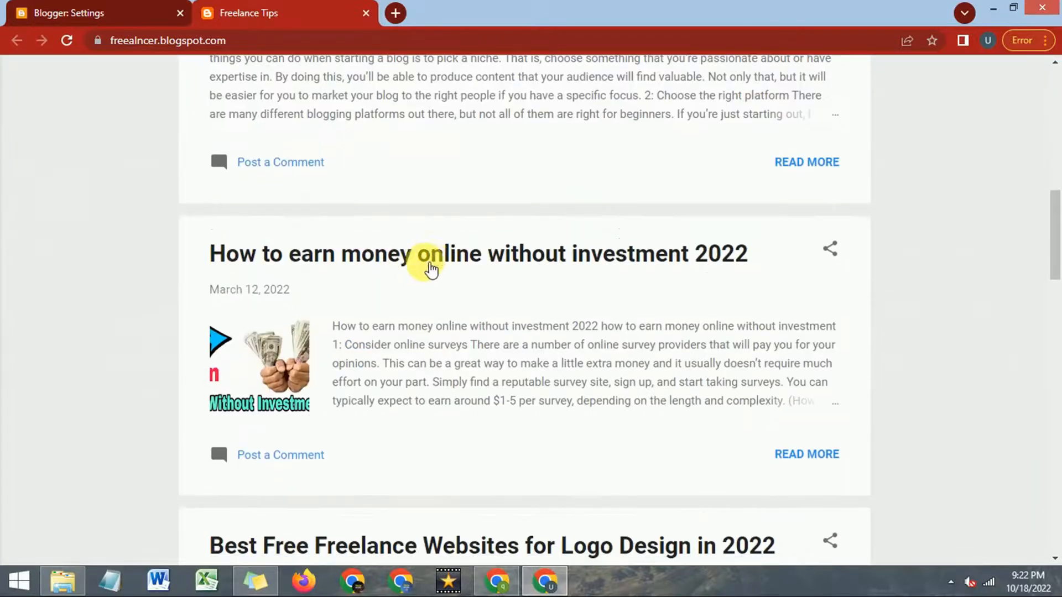
pyautogui.scroll(-3, 434, 268)
pyautogui.scroll(-4, 432, 376)
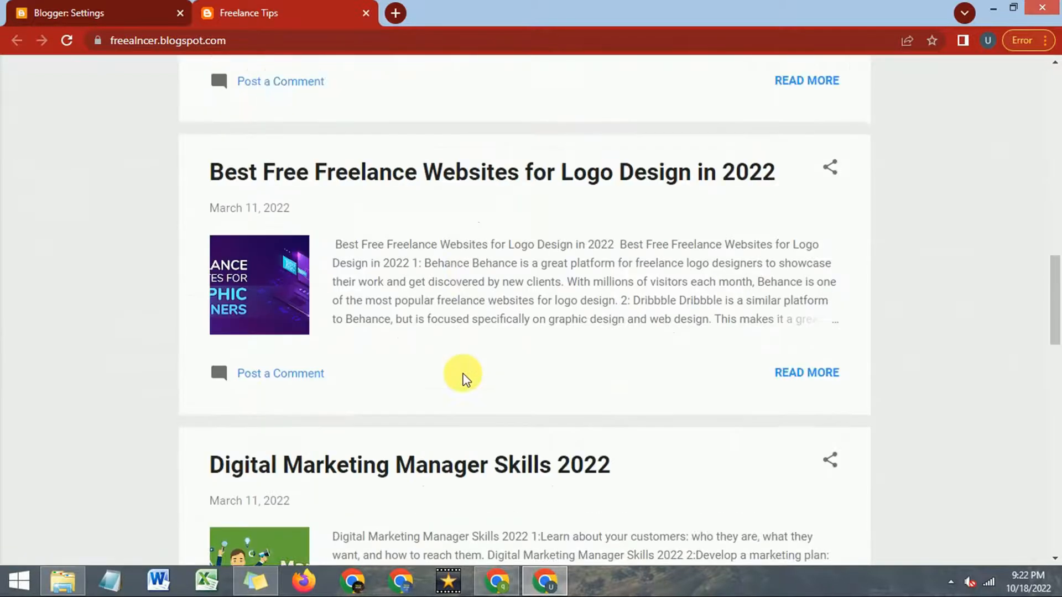
# - Open the imported 2022 Marketing Plans post from the Freelance Tips home page and look through its content
pyautogui.scroll(-11, 463, 376)
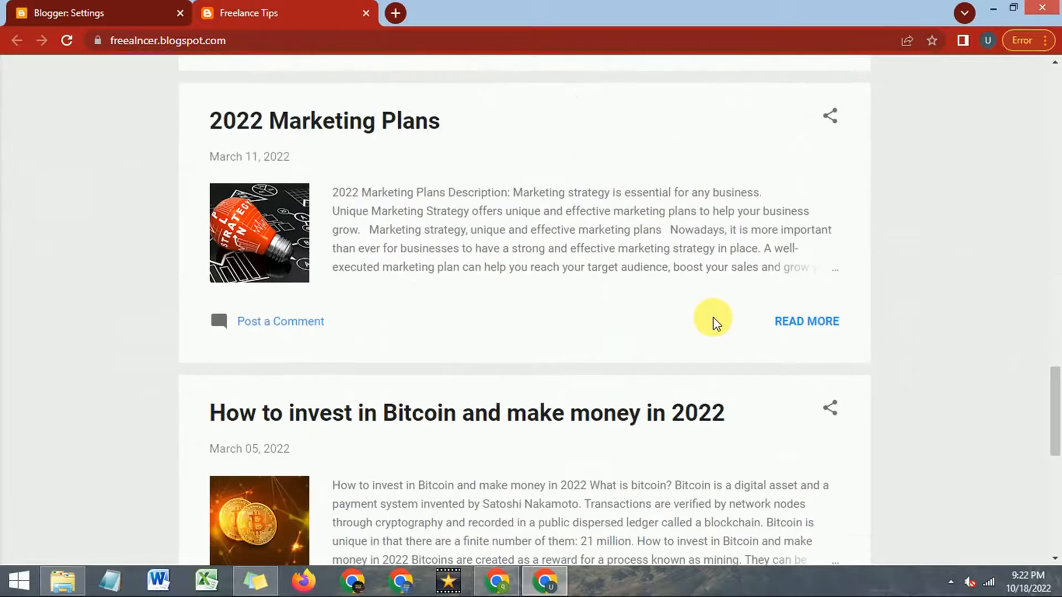
pyautogui.click(821, 326)
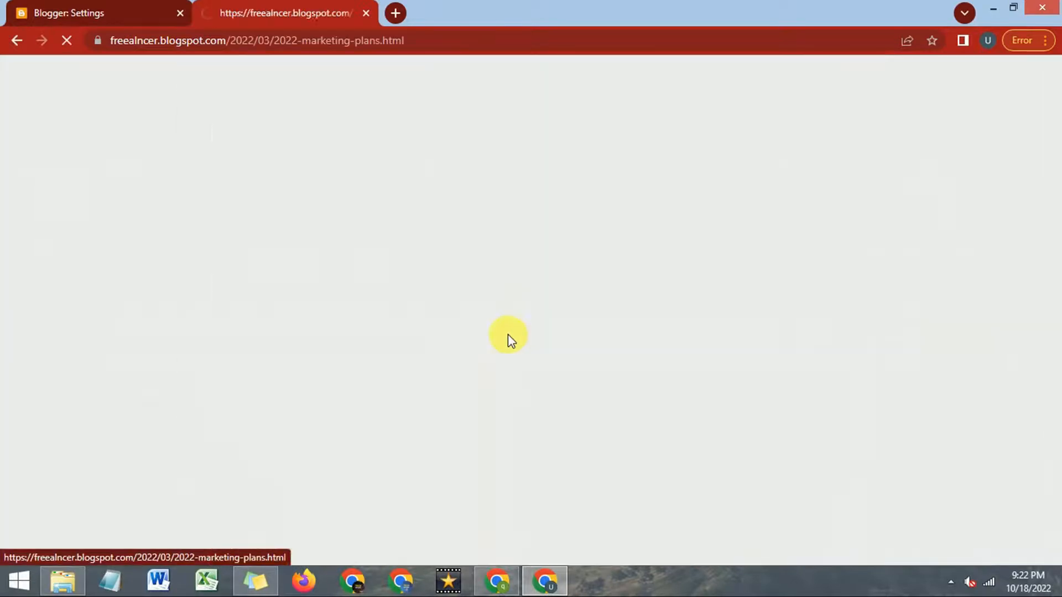
pyautogui.scroll(-1, 415, 266)
pyautogui.scroll(-10, 415, 259)
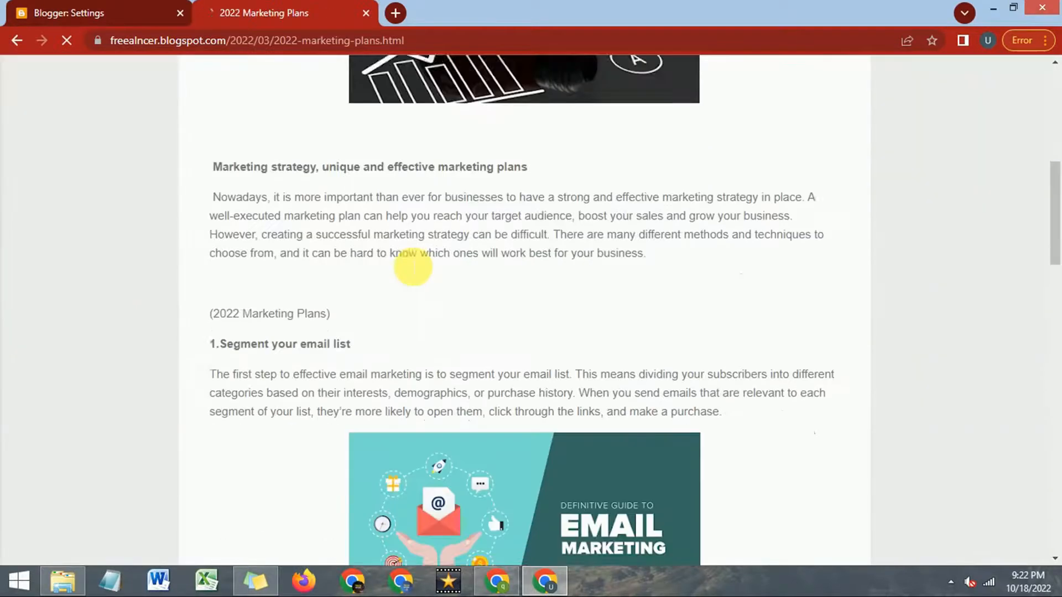
pyautogui.scroll(5, 415, 260)
pyautogui.scroll(5, 415, 254)
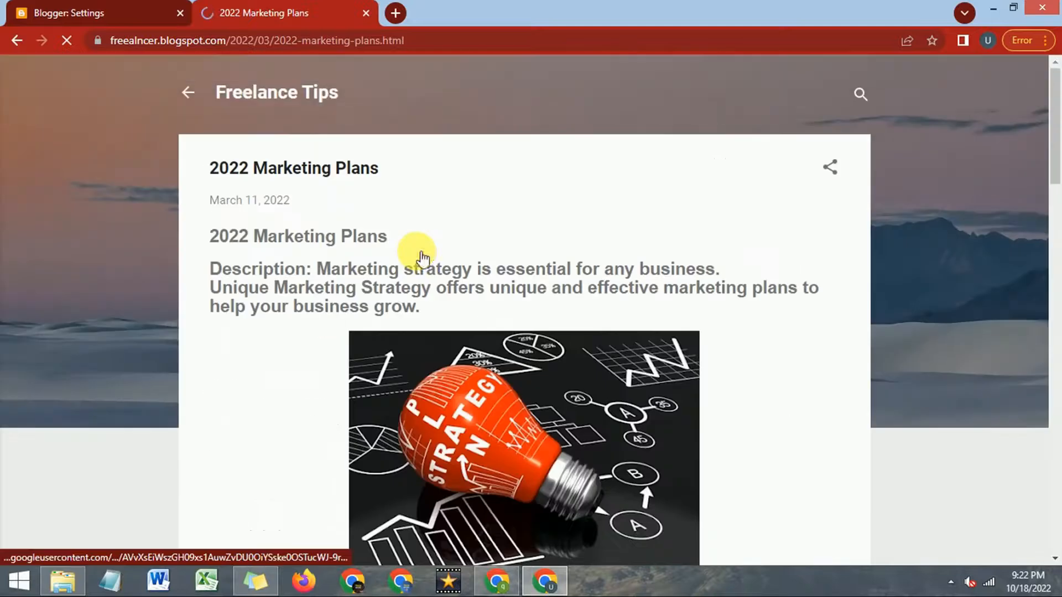
# - Open the Freelance Tips post list in the Blogger dashboard, reload it and look through the imported posts
pyautogui.click(87, 8)
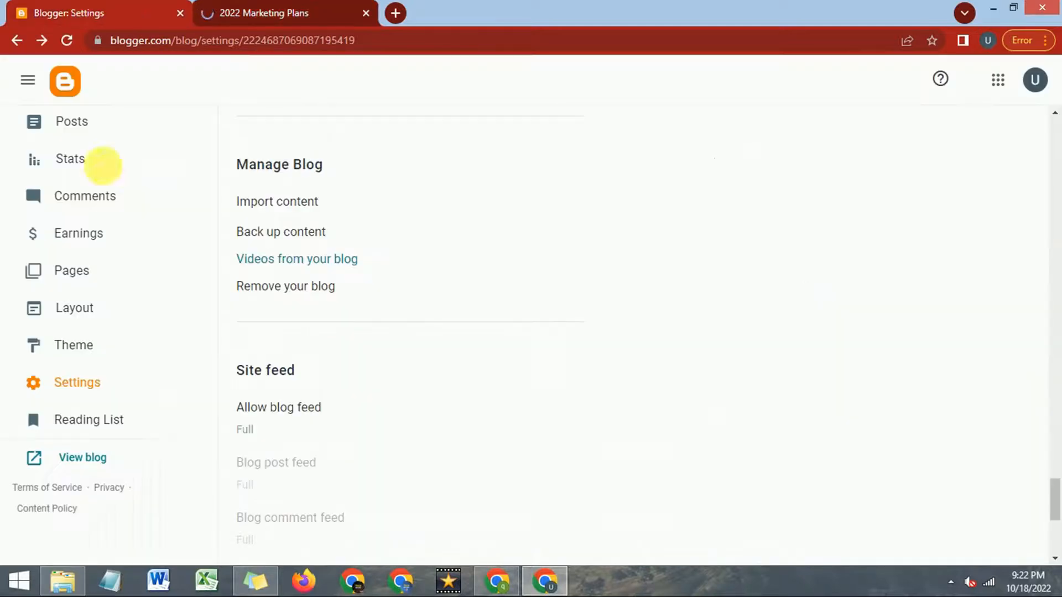
pyautogui.scroll(2, 102, 164)
pyautogui.click(76, 235)
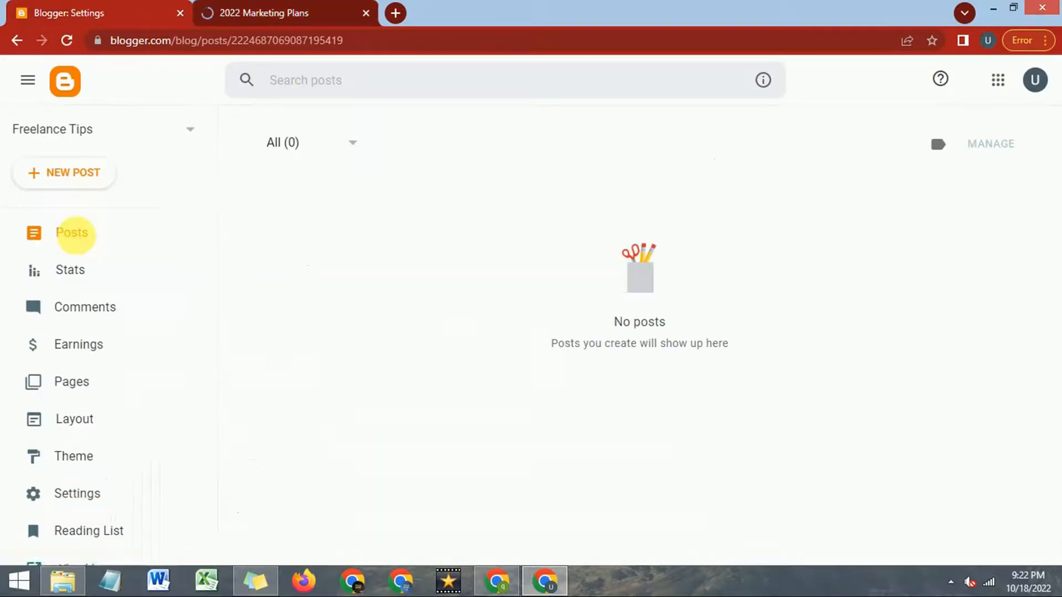
pyautogui.click(68, 40)
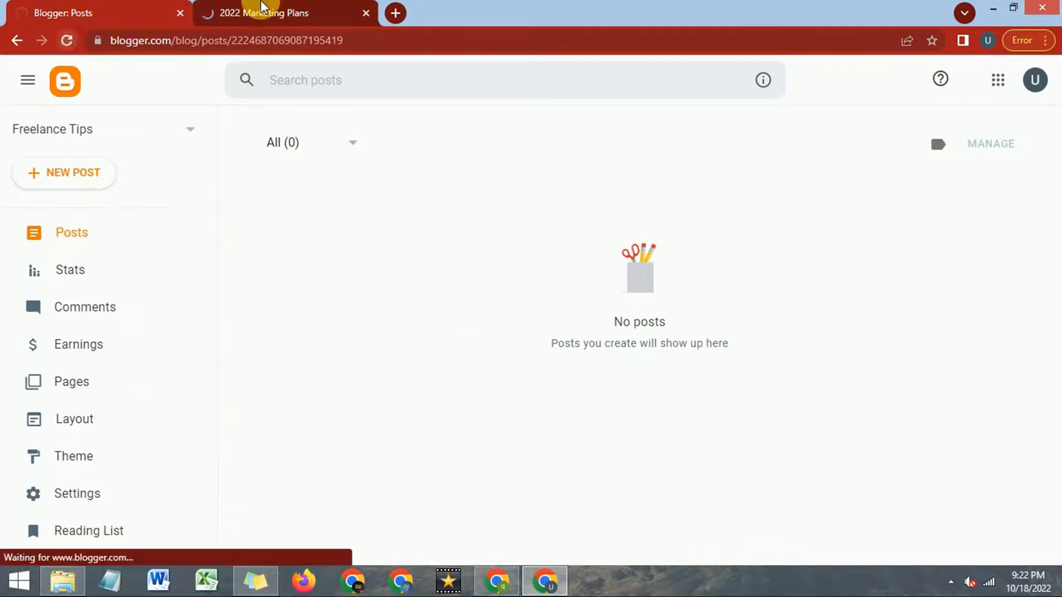
pyautogui.click(263, 9)
pyautogui.click(120, 7)
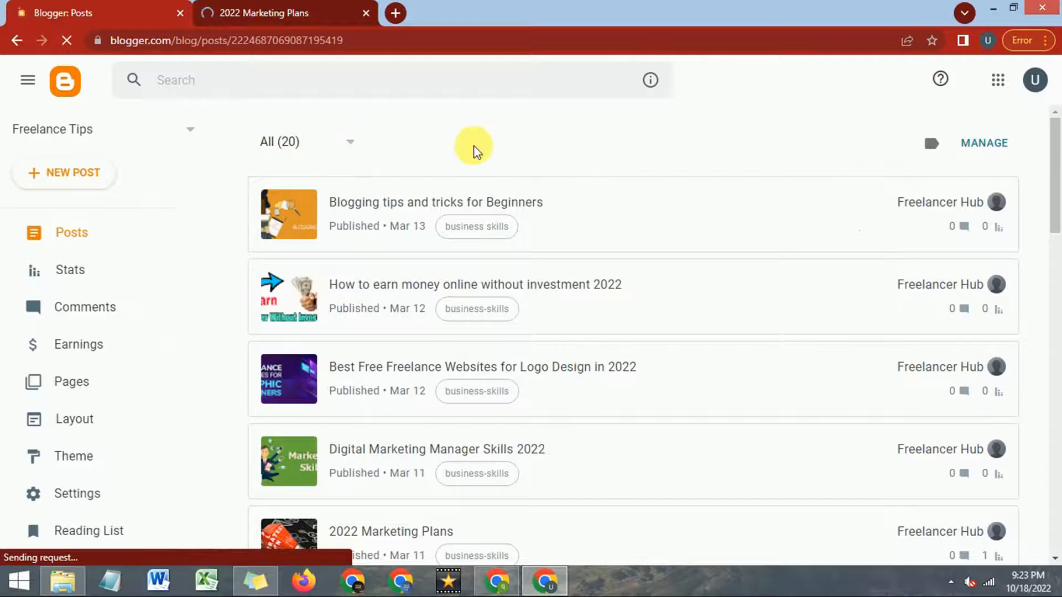
pyautogui.scroll(-2, 607, 315)
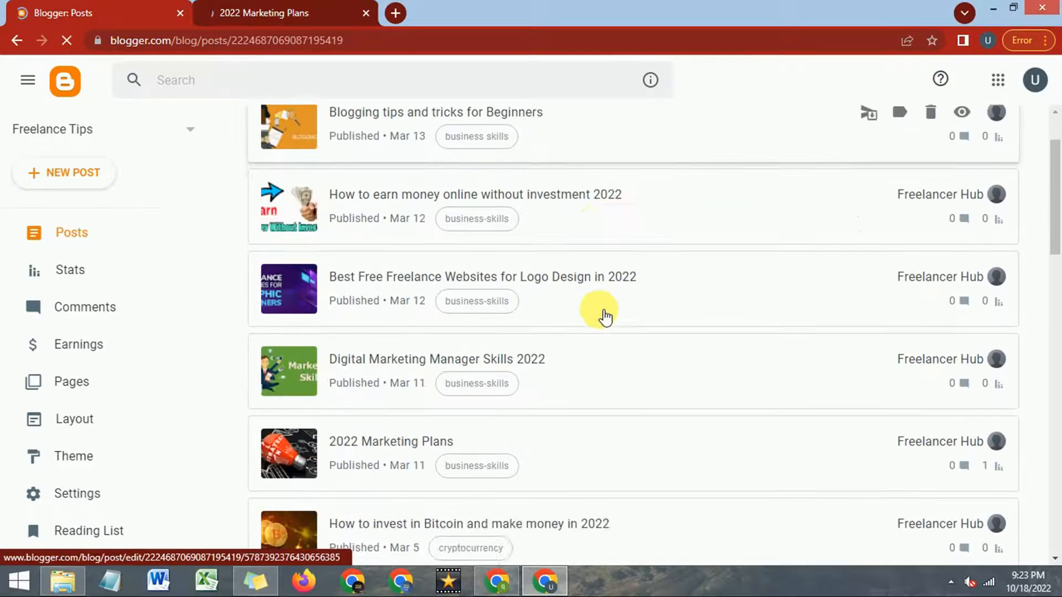
pyautogui.scroll(-10, 607, 316)
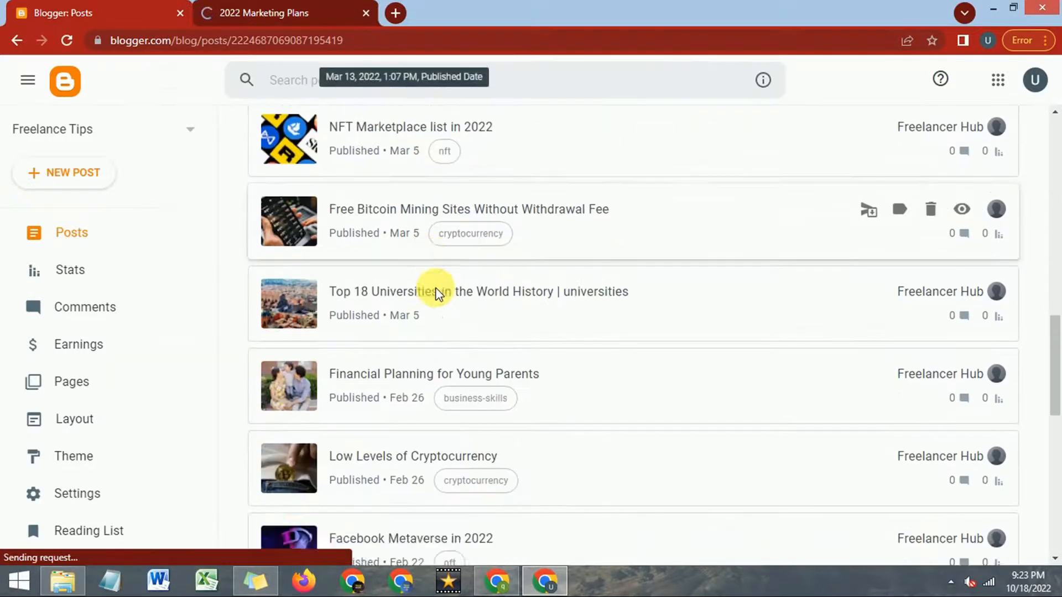
pyautogui.scroll(-4, 439, 289)
pyautogui.scroll(20, 457, 317)
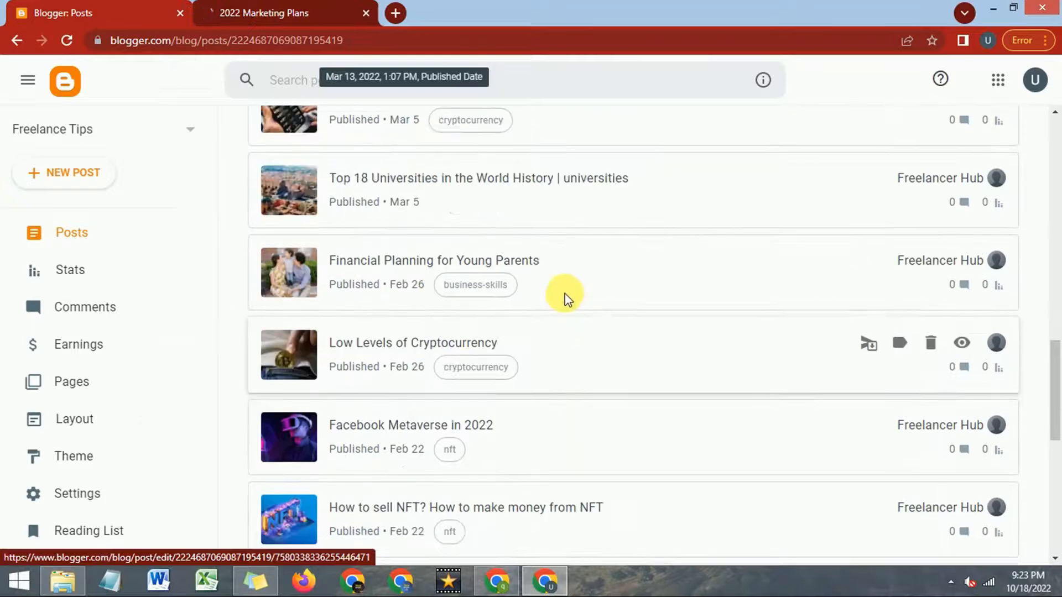
# - Check the live 2022 Marketing Plans post alongside the Freelance Tips post list in the dashboard
pyautogui.click(339, 5)
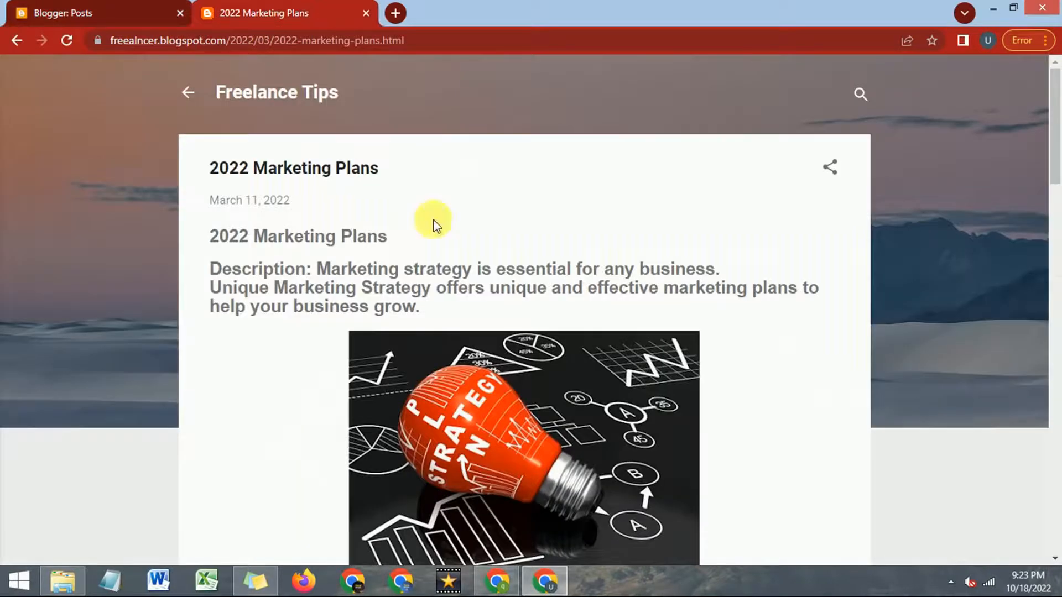
pyautogui.click(118, 7)
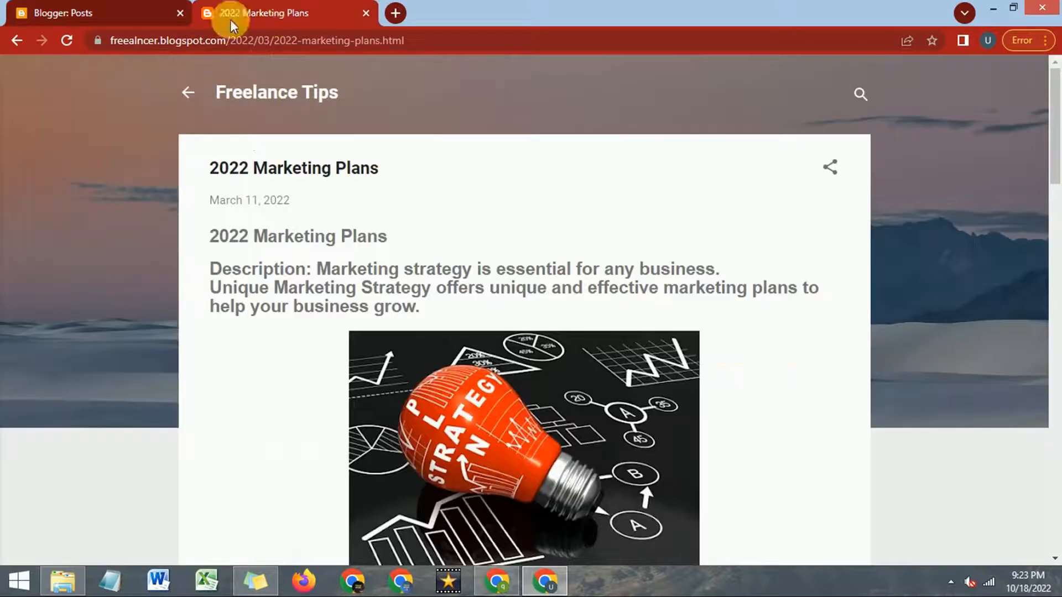
pyautogui.click(142, 10)
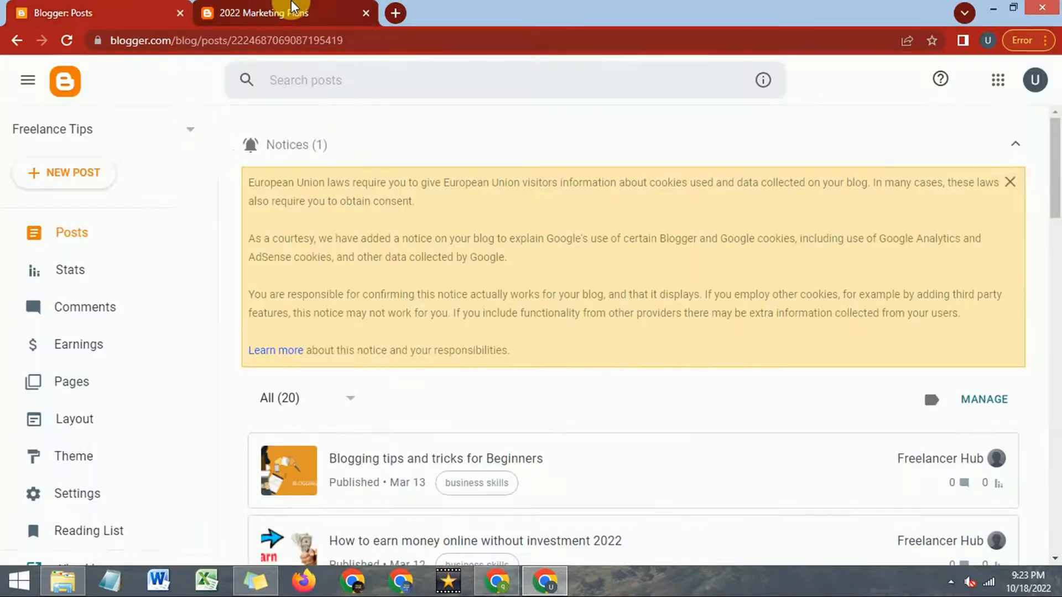
pyautogui.click(293, 7)
# - Switch to the TRADING STRATEGY site, view the posts on its home page and dismiss the finished download notice
pyautogui.click(496, 581)
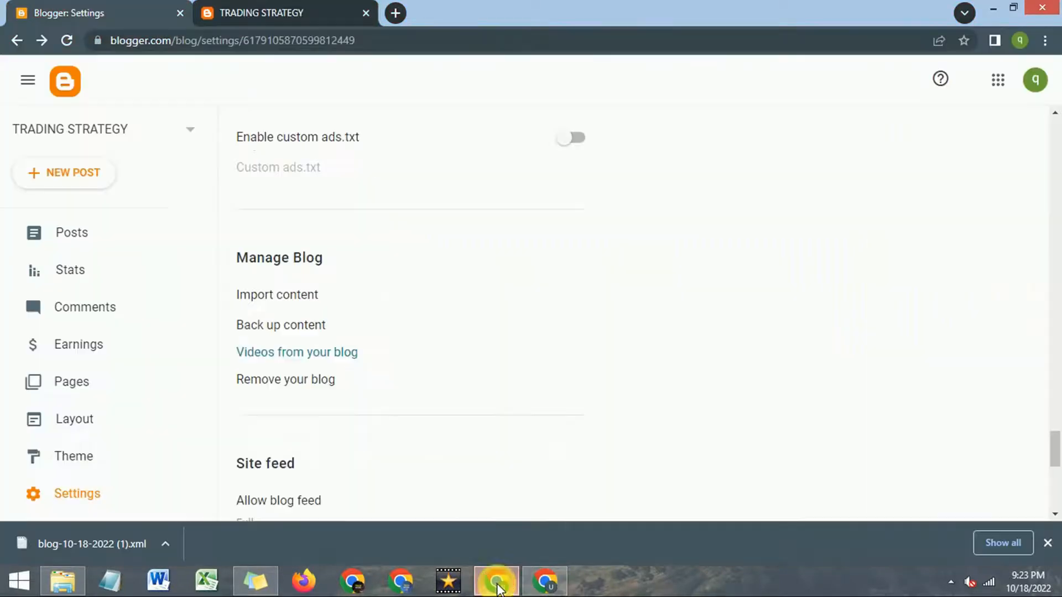
pyautogui.click(262, 8)
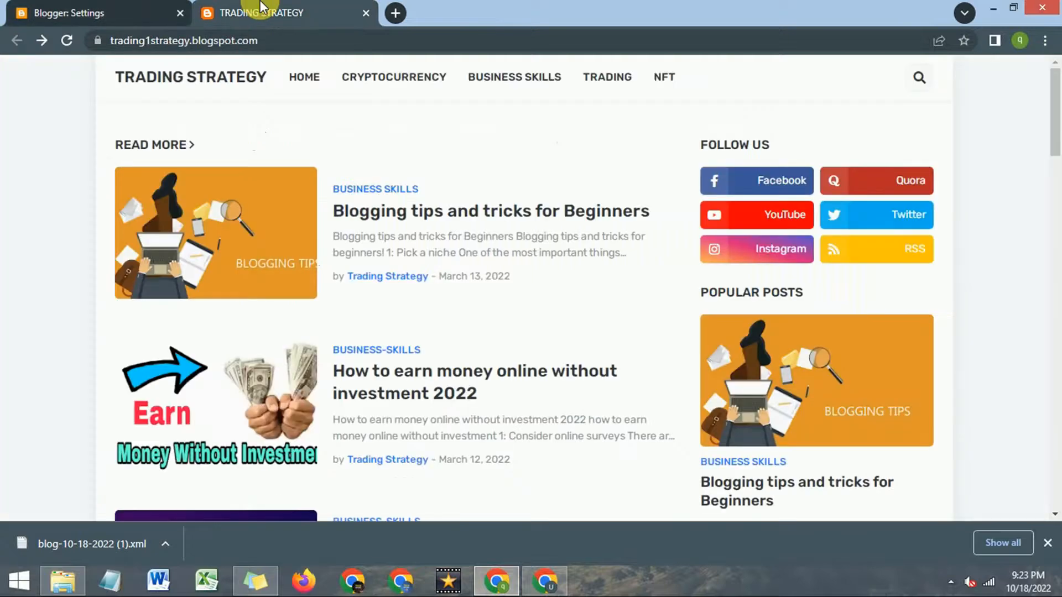
pyautogui.scroll(-5, 378, 275)
pyautogui.scroll(5, 368, 256)
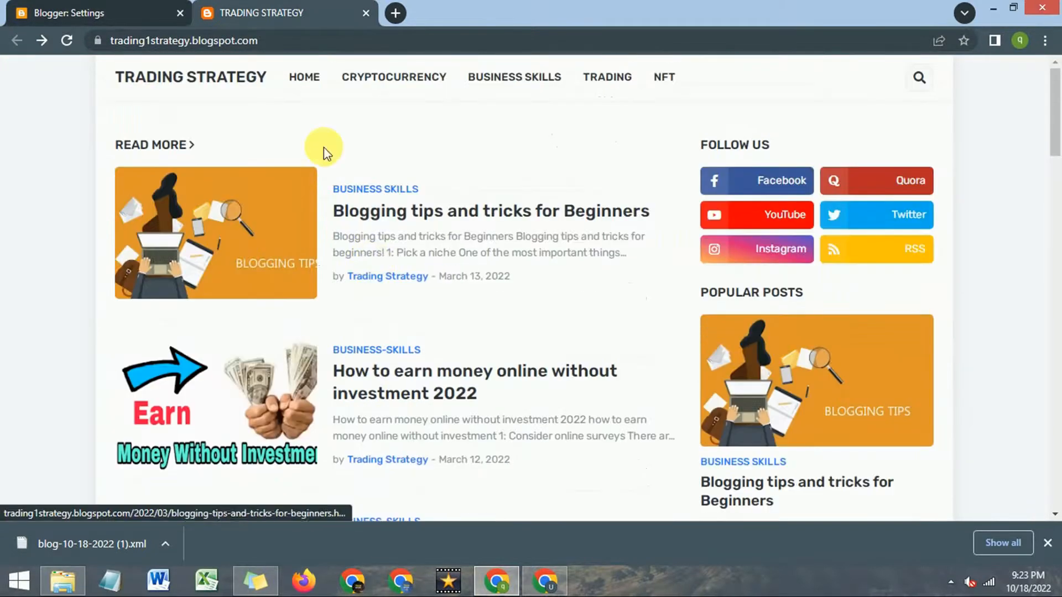
pyautogui.click(1047, 544)
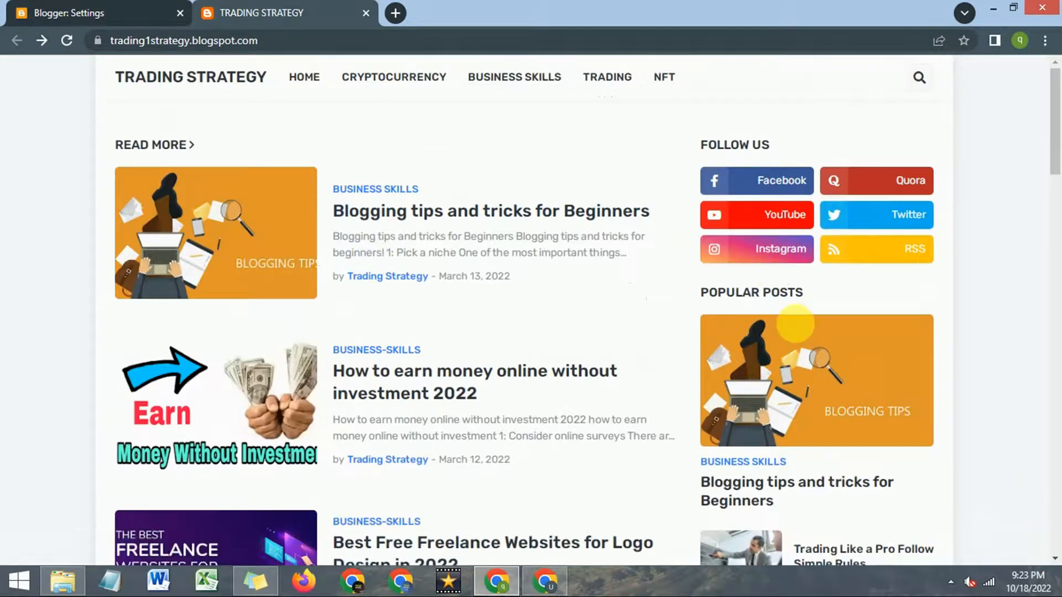
# - Return to the Freelance Tips home page and compare its posts with those on the TRADING STRATEGY home page
pyautogui.click(386, 213)
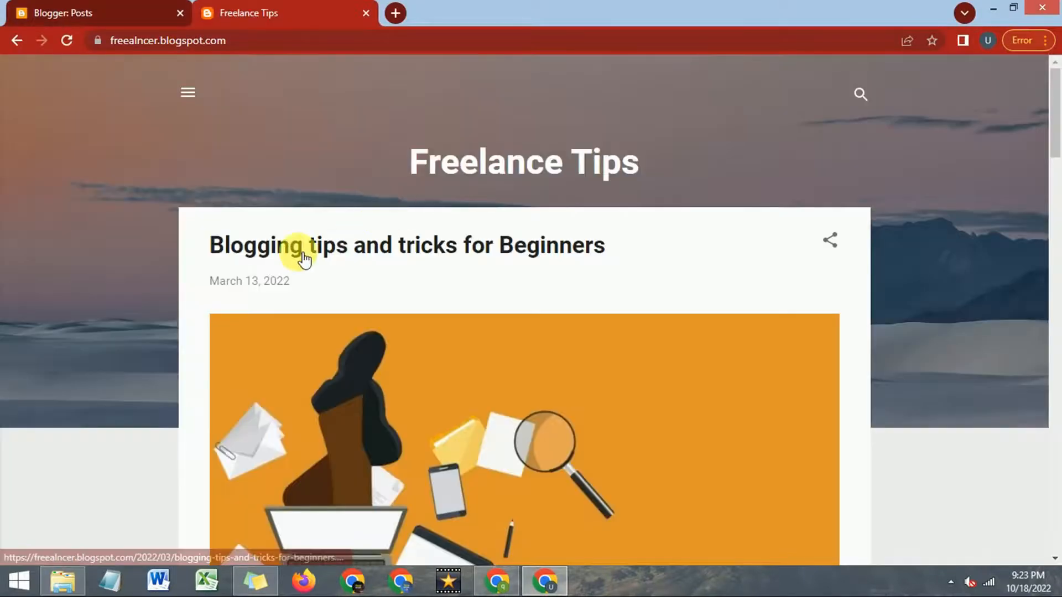
pyautogui.scroll(-9, 365, 258)
pyautogui.scroll(-1, 374, 258)
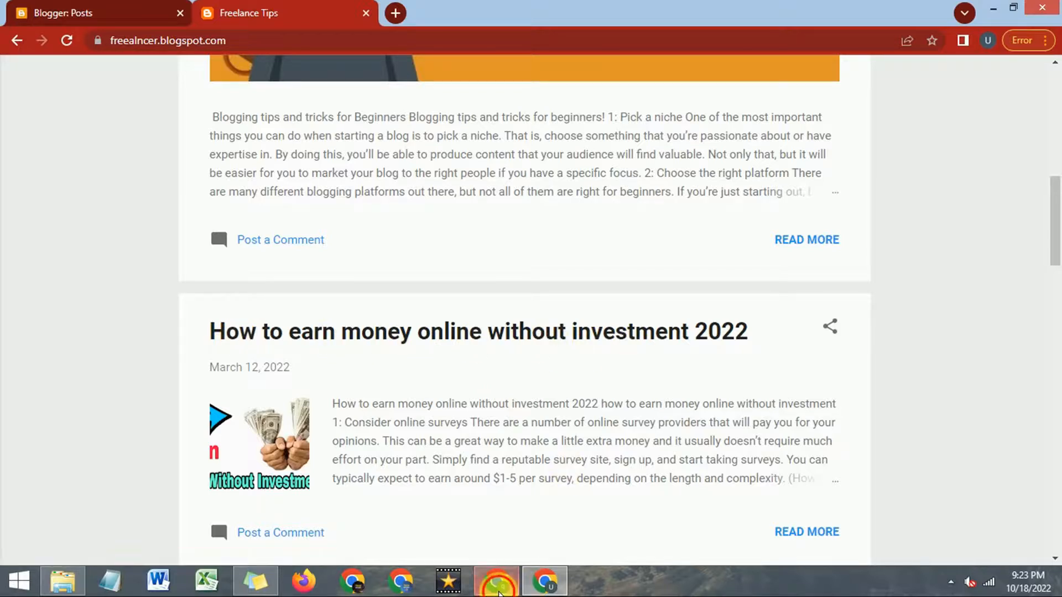
pyautogui.click(498, 593)
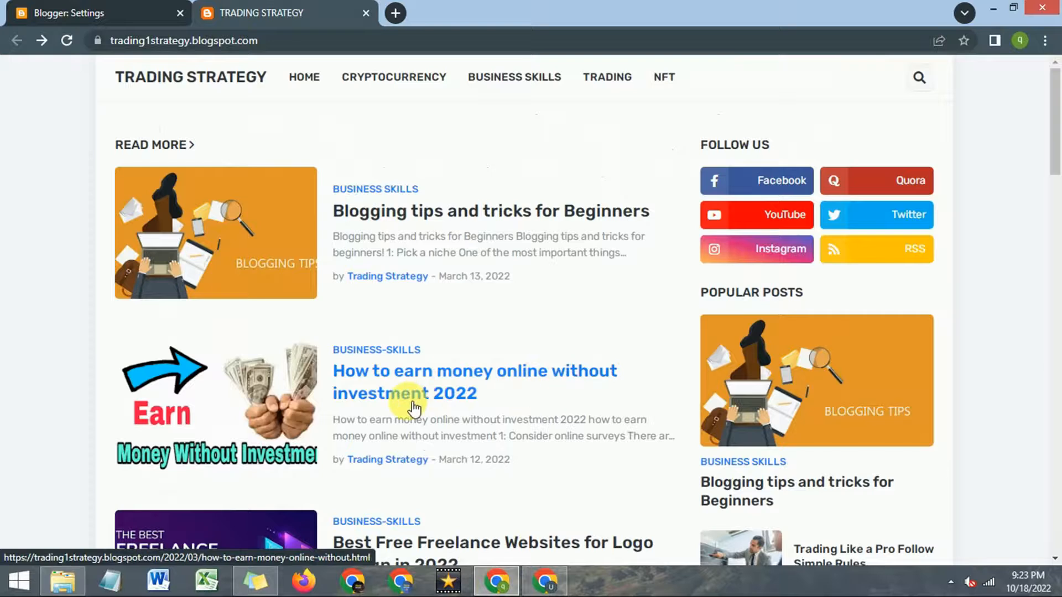
pyautogui.scroll(-3, 503, 408)
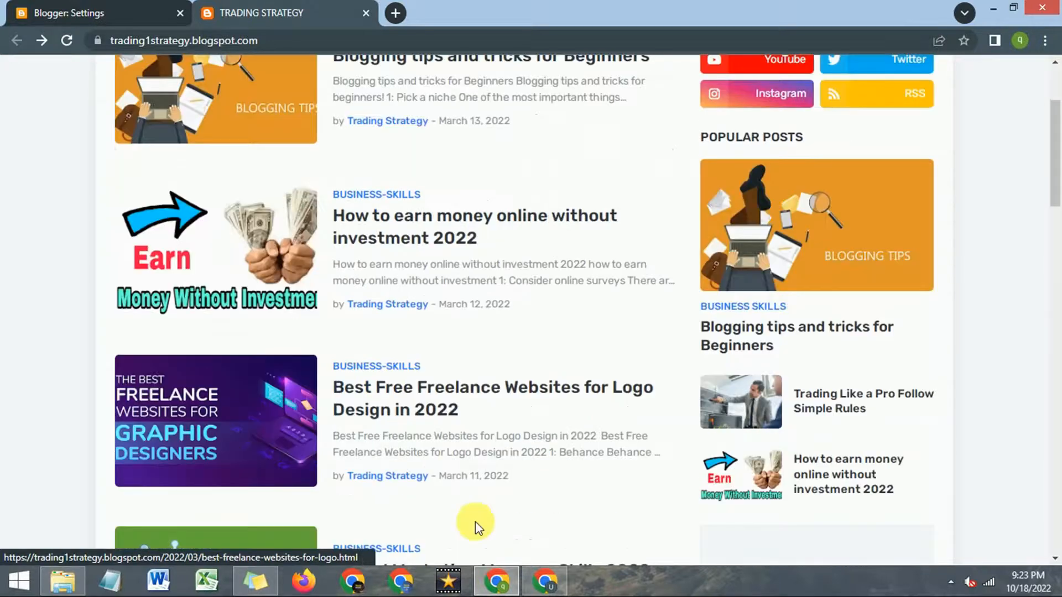
pyautogui.click(545, 581)
pyautogui.scroll(-4, 432, 271)
pyautogui.scroll(13, 476, 185)
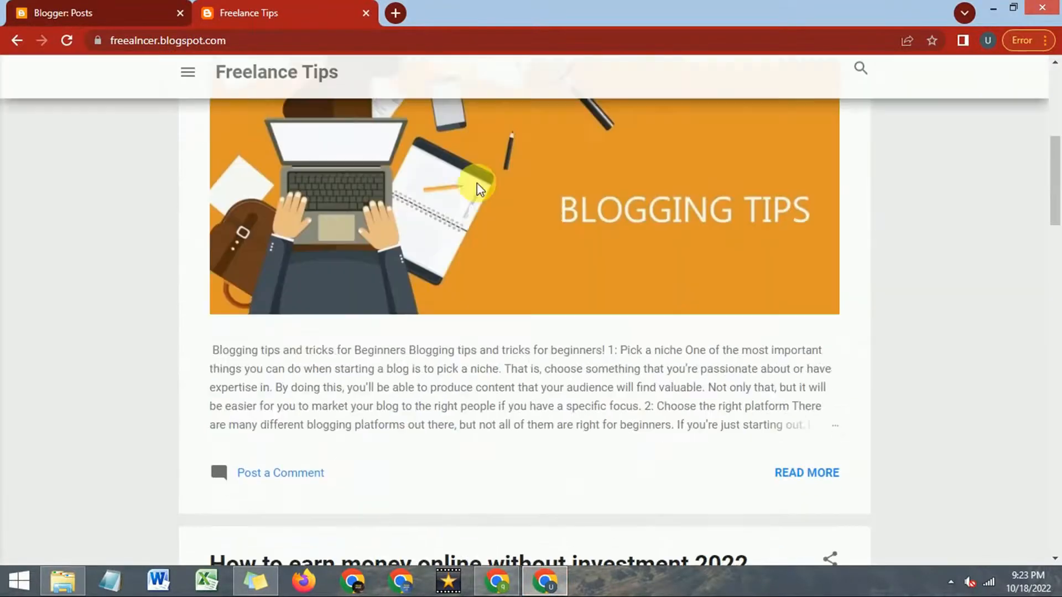
# - Compare the Blogging tips and tricks for Beginners post at the start of the TRADING STRATEGY and Freelance Tips home pages
pyautogui.click(497, 581)
pyautogui.scroll(3, 387, 315)
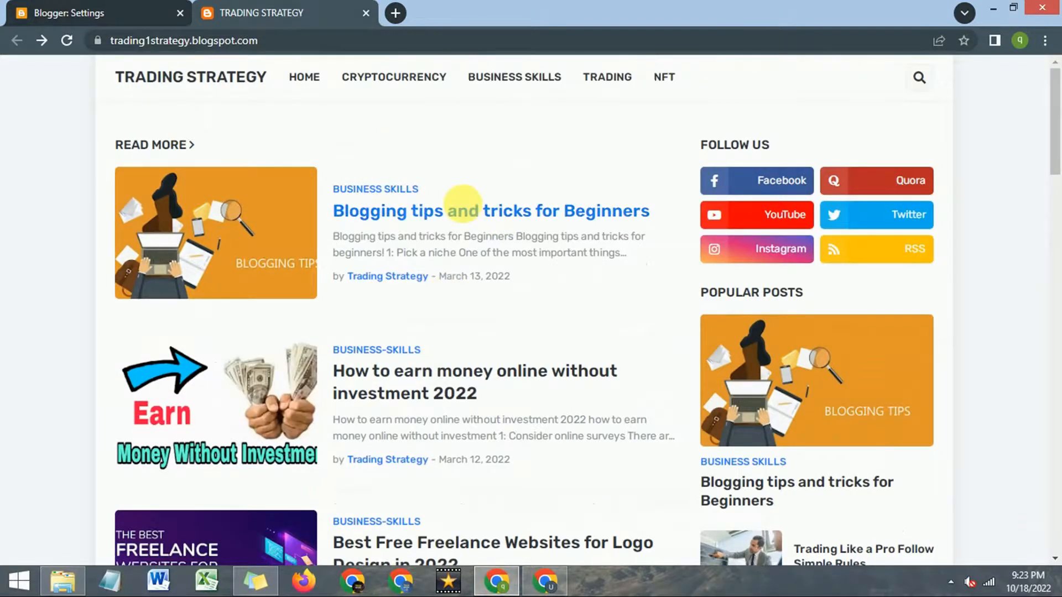
pyautogui.click(553, 582)
pyautogui.scroll(-2, 364, 336)
pyautogui.scroll(4, 364, 336)
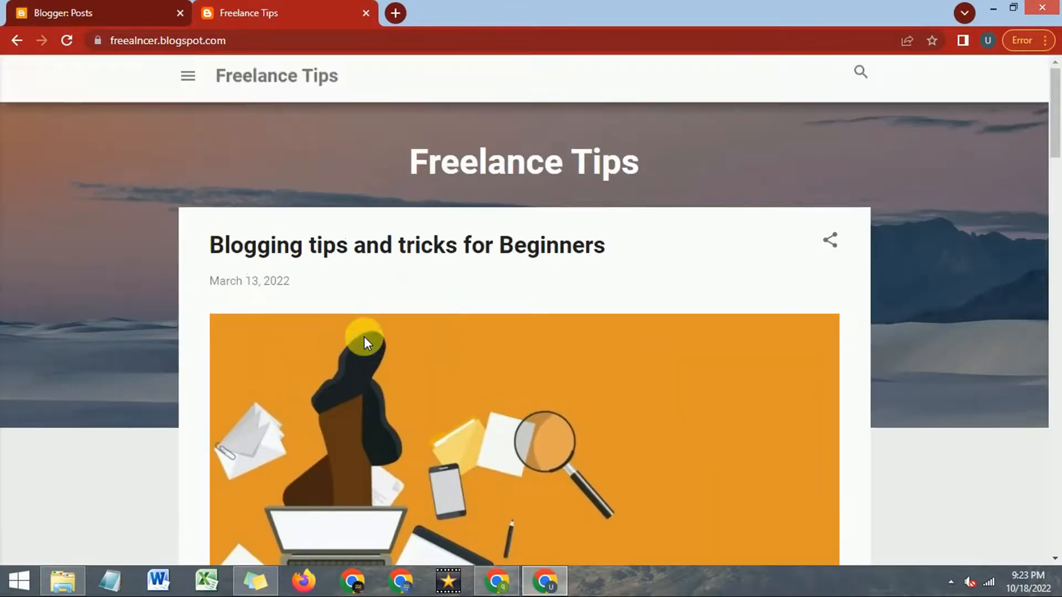
pyautogui.click(496, 581)
pyautogui.click(545, 581)
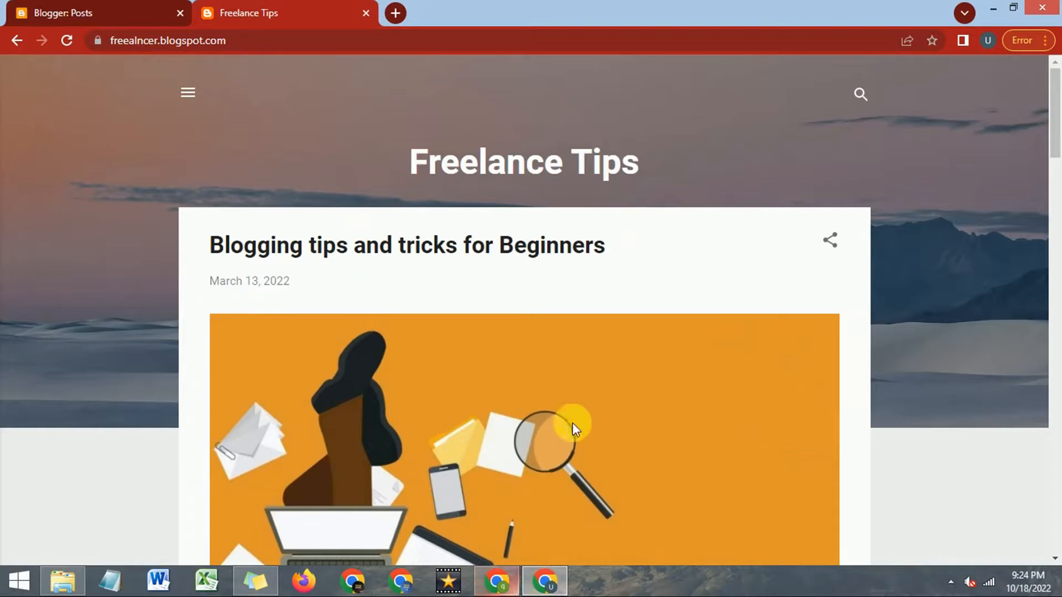
# - Review the Freelance Tips post list in the dashboard, dismiss the Avast Antivirus notification and view the site's home page again
pyautogui.click(83, 14)
pyautogui.scroll(-3, 374, 328)
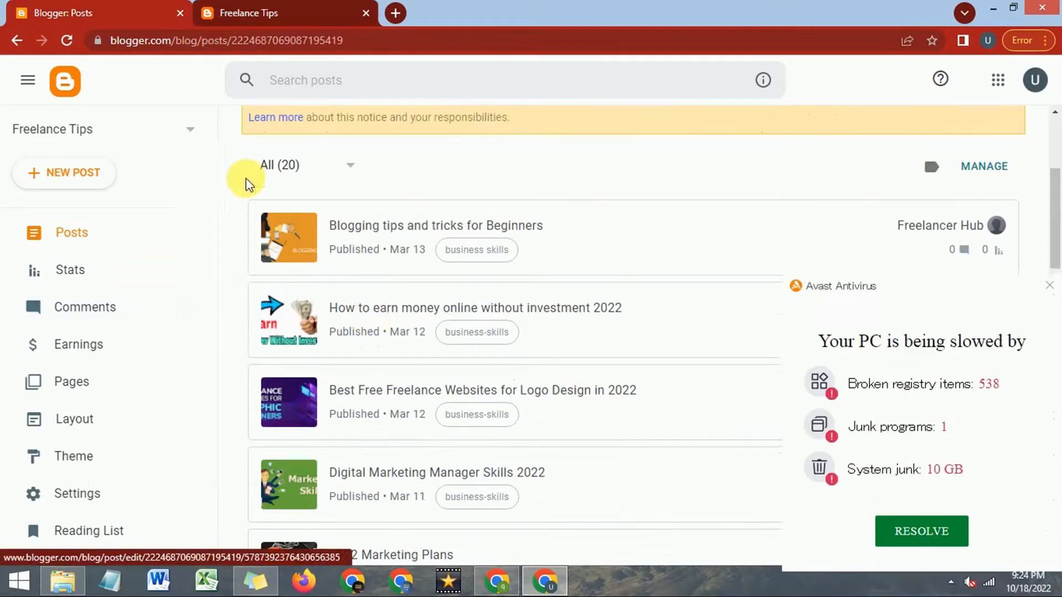
pyautogui.click(1050, 283)
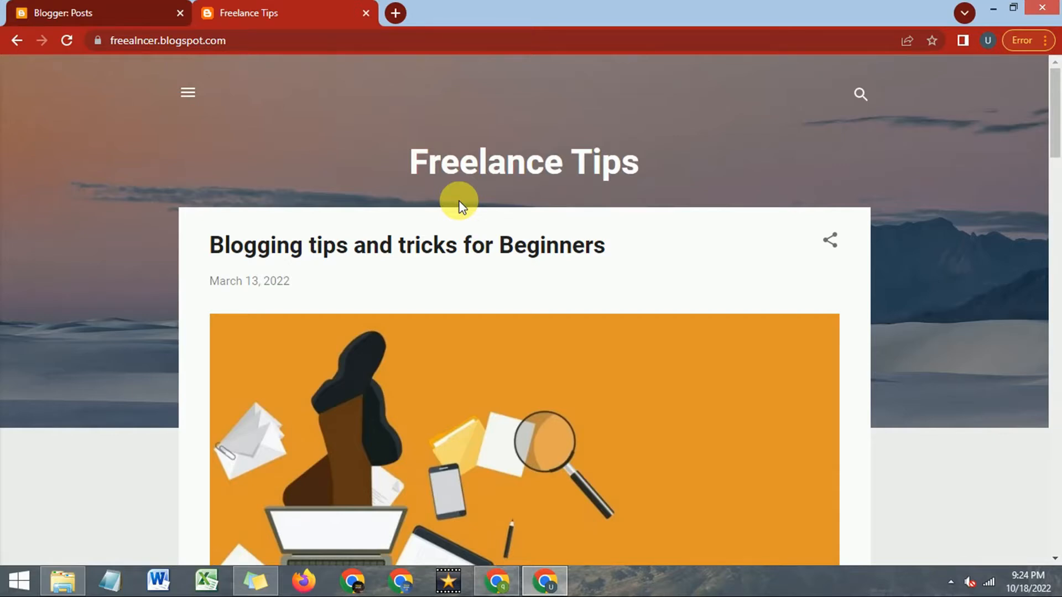
pyautogui.scroll(-3, 459, 230)
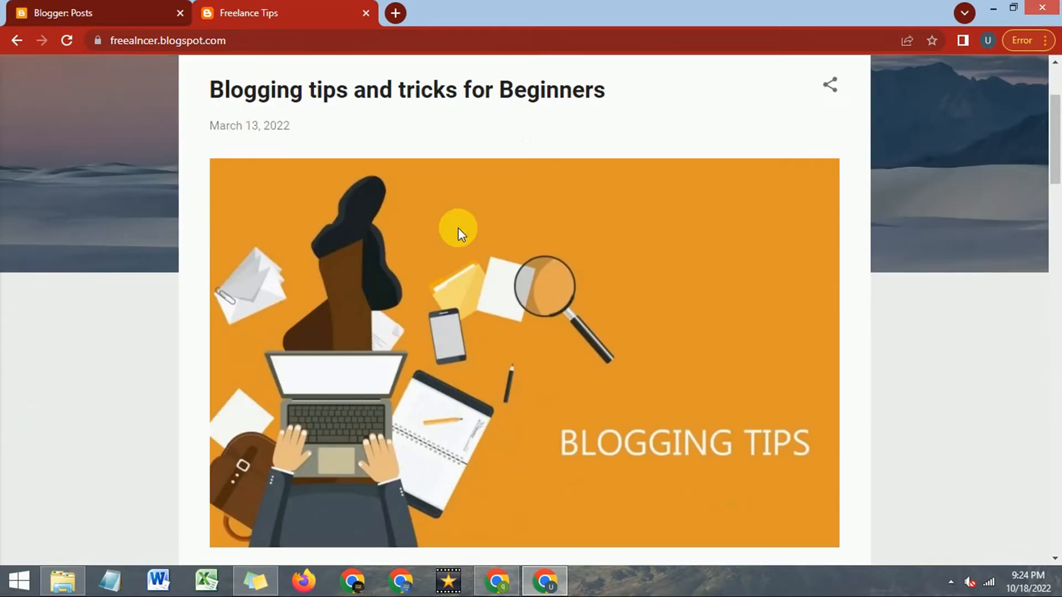